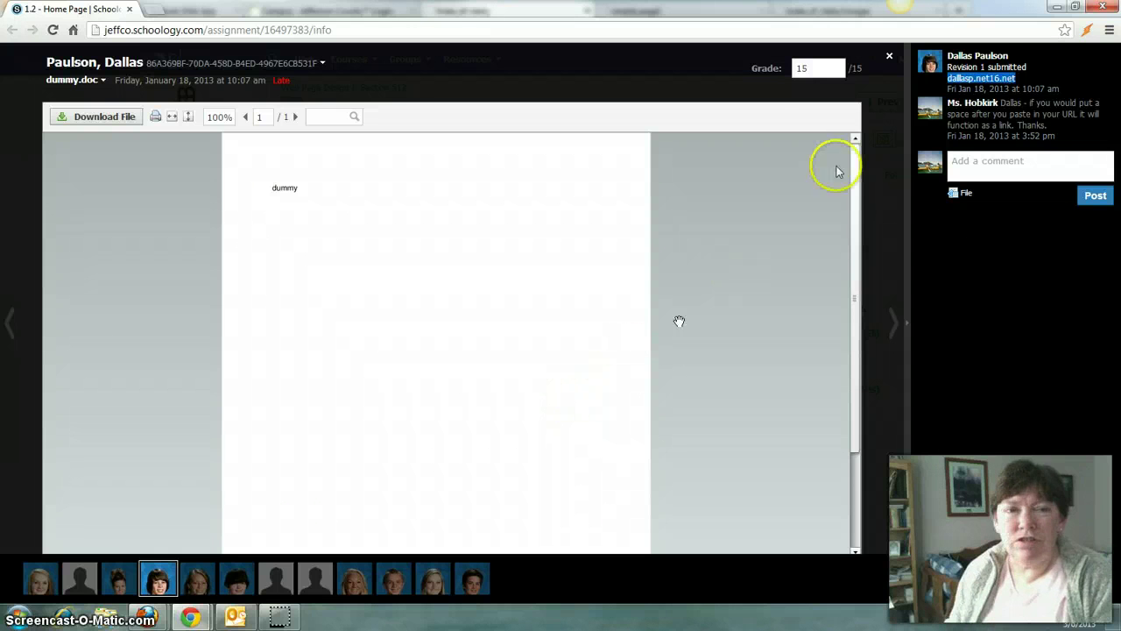
Close the grade editor and reopen the student's 1.2 - Home Page submission to highlight the site URL in the comment.
click(815, 68)
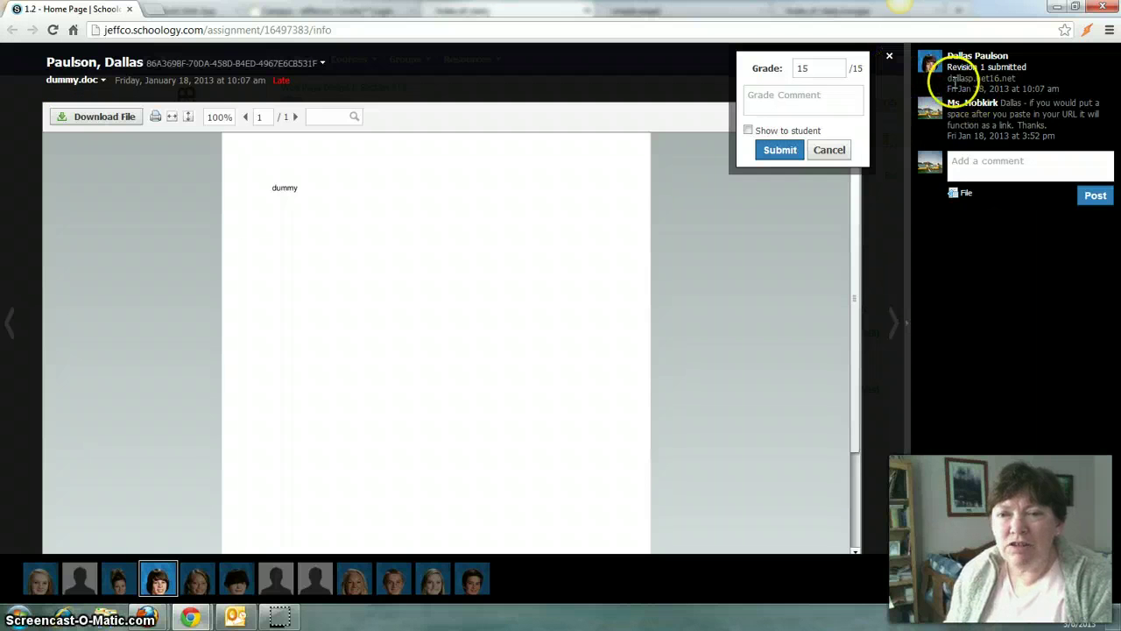
click(826, 153)
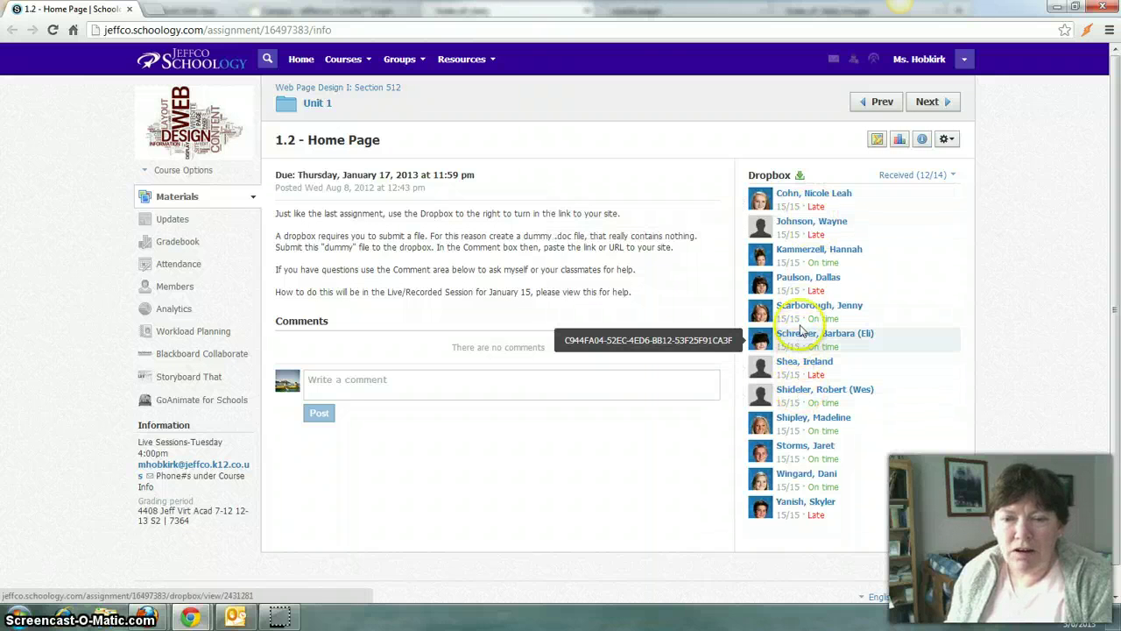
click(788, 255)
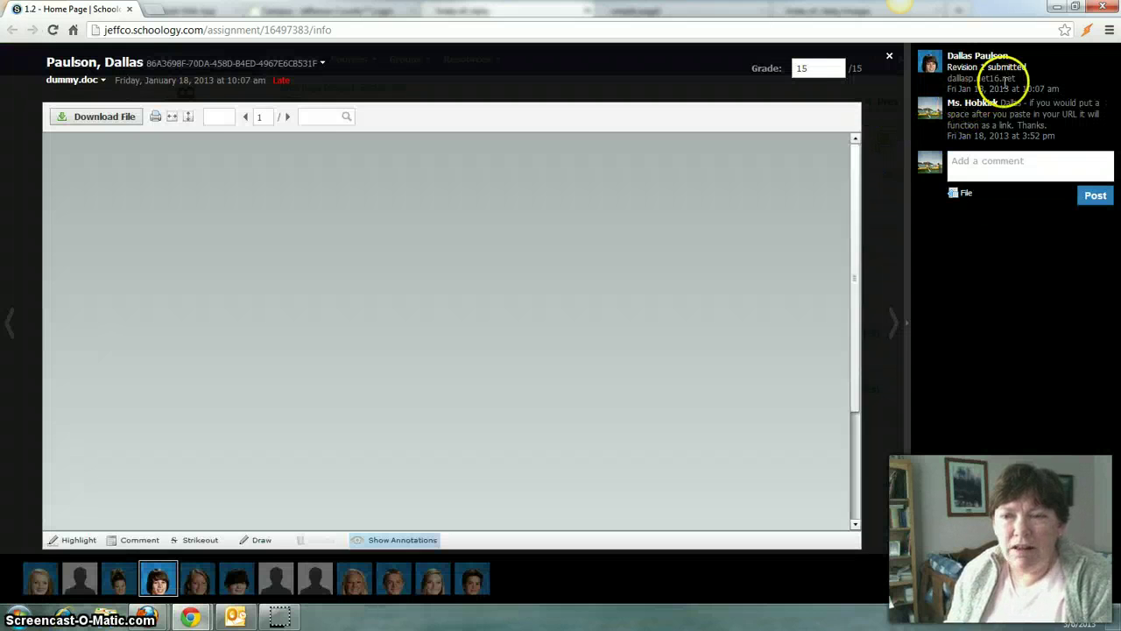
mouse_move(1015, 78)
mouse_down()
mouse_move(952, 79)
mouse_move(1016, 78)
mouse_up()
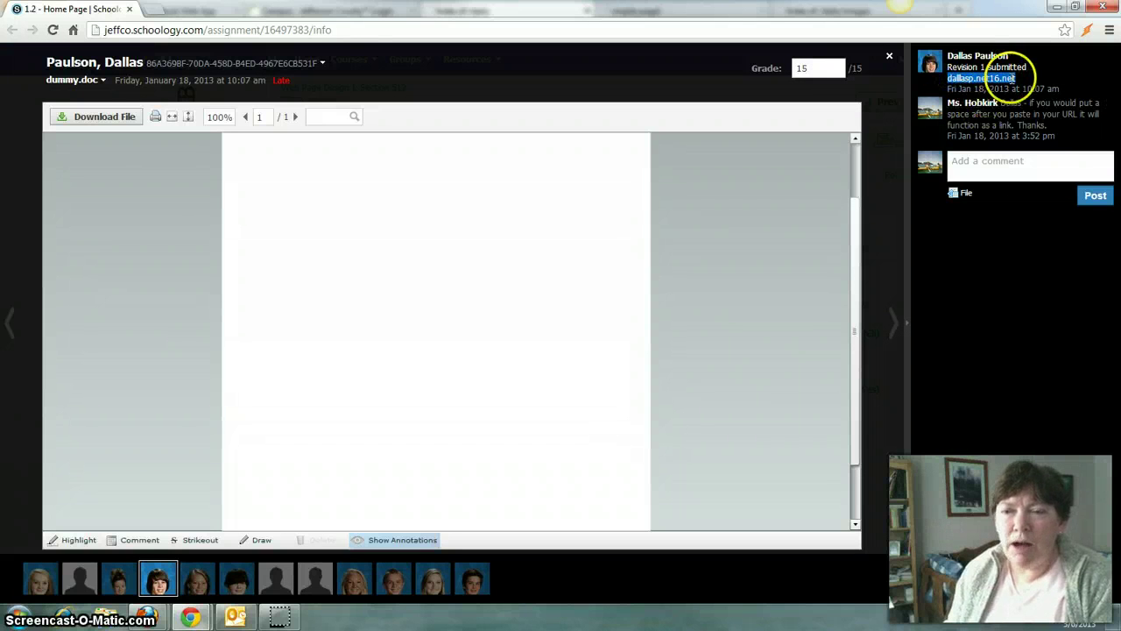
click(1018, 79)
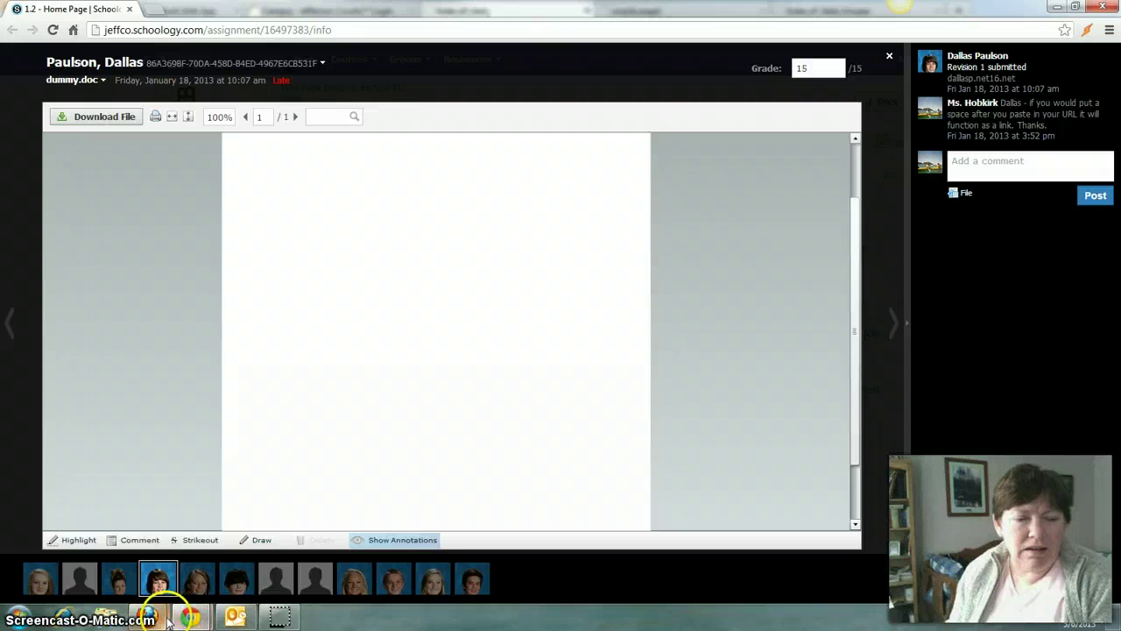
Switch to Firefox and load the student's home page by removing daily/ from the Index of /daily address.
mouse_move(165, 619)
click(151, 565)
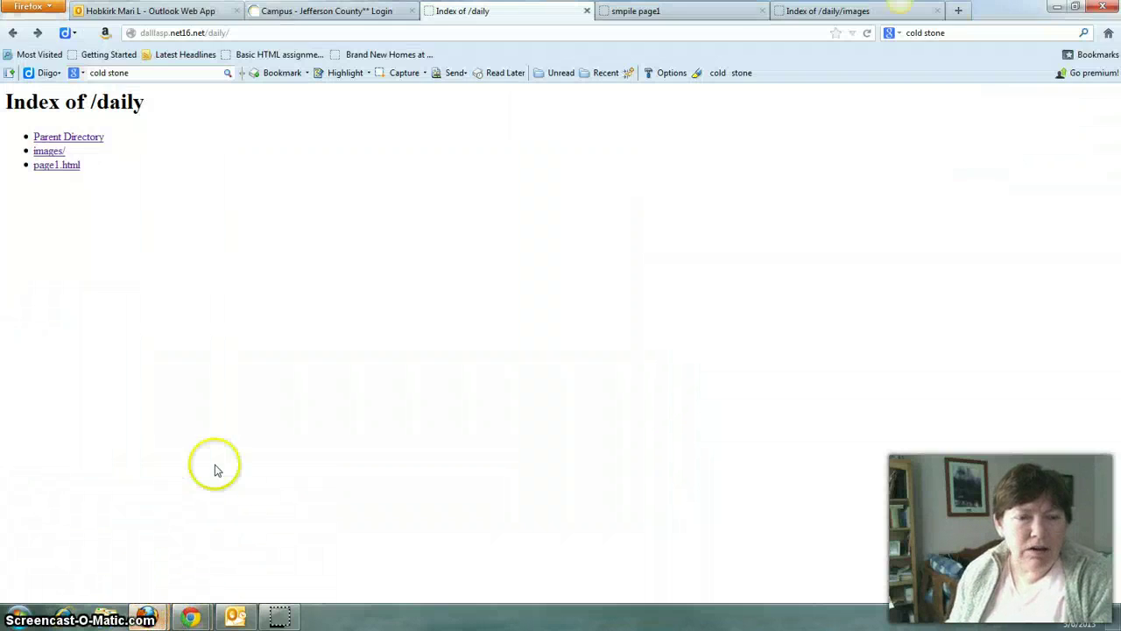
click(666, 11)
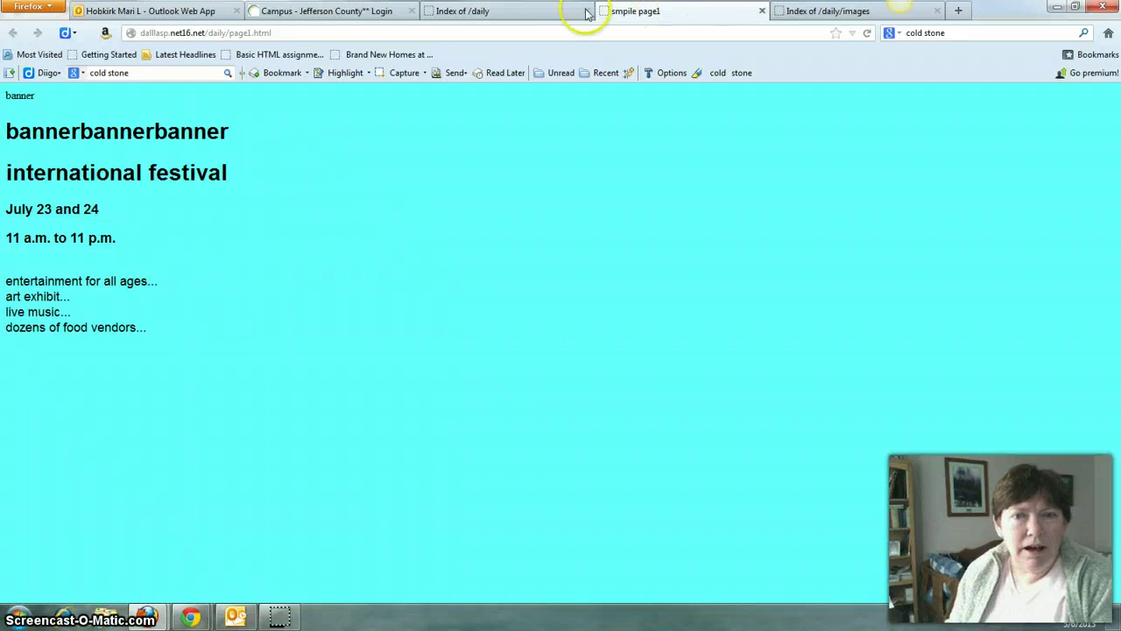
click(550, 11)
click(254, 32)
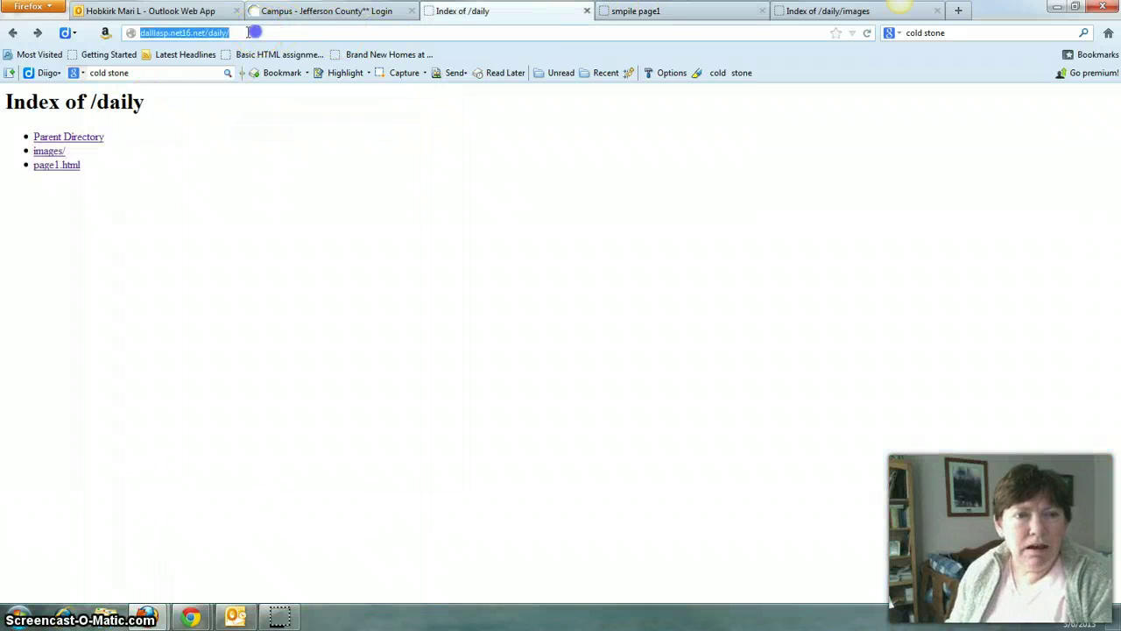
click(219, 33)
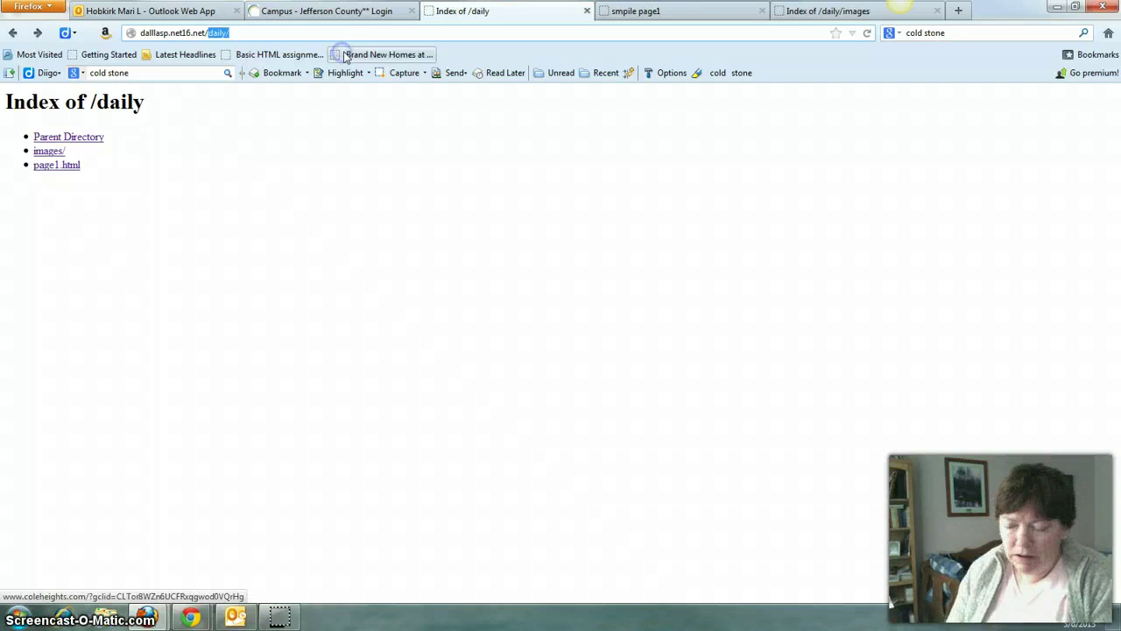
key(BackSpace)
key(Return)
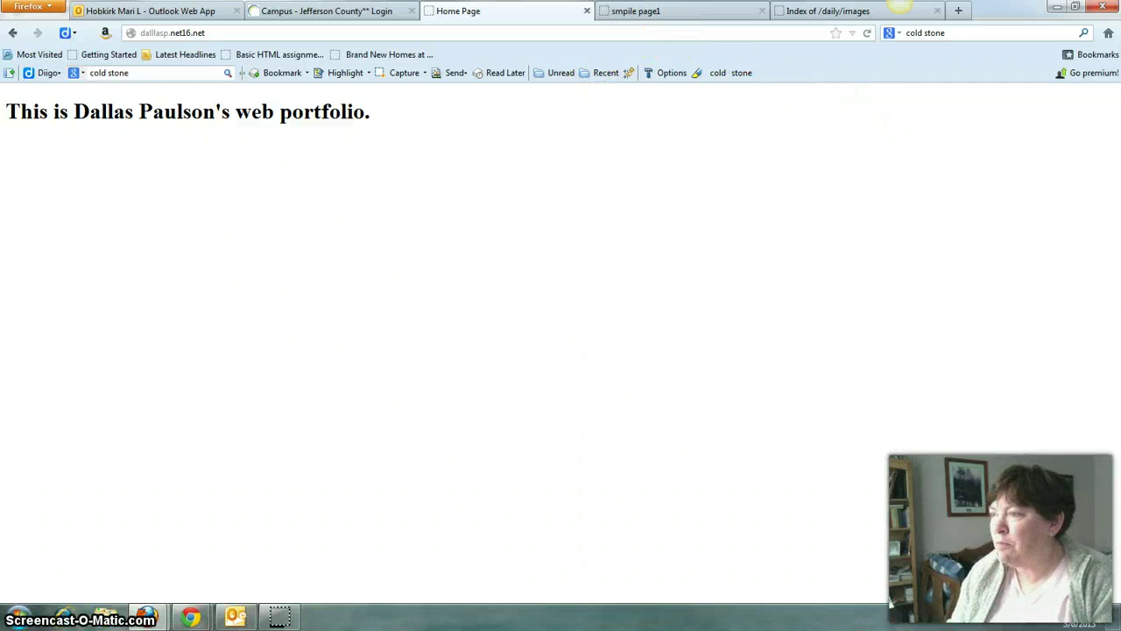
Return from the 2.1.1 Simple Page submission to Firefox and load the site's /daily directory.
drag(1120, 61, 272, 3)
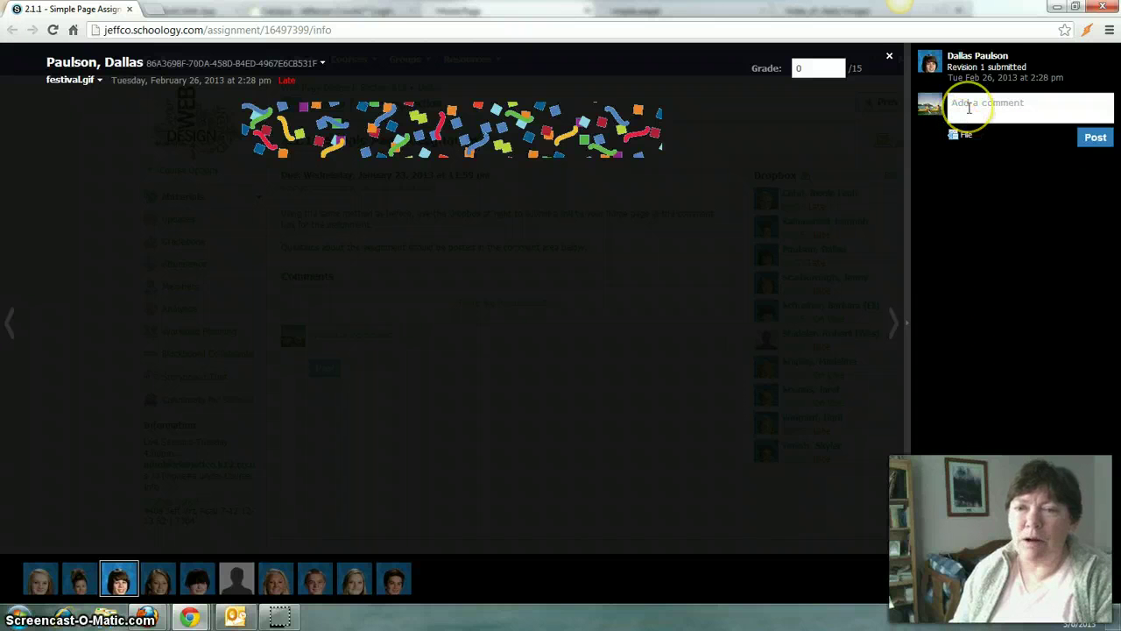
click(1057, 6)
click(230, 35)
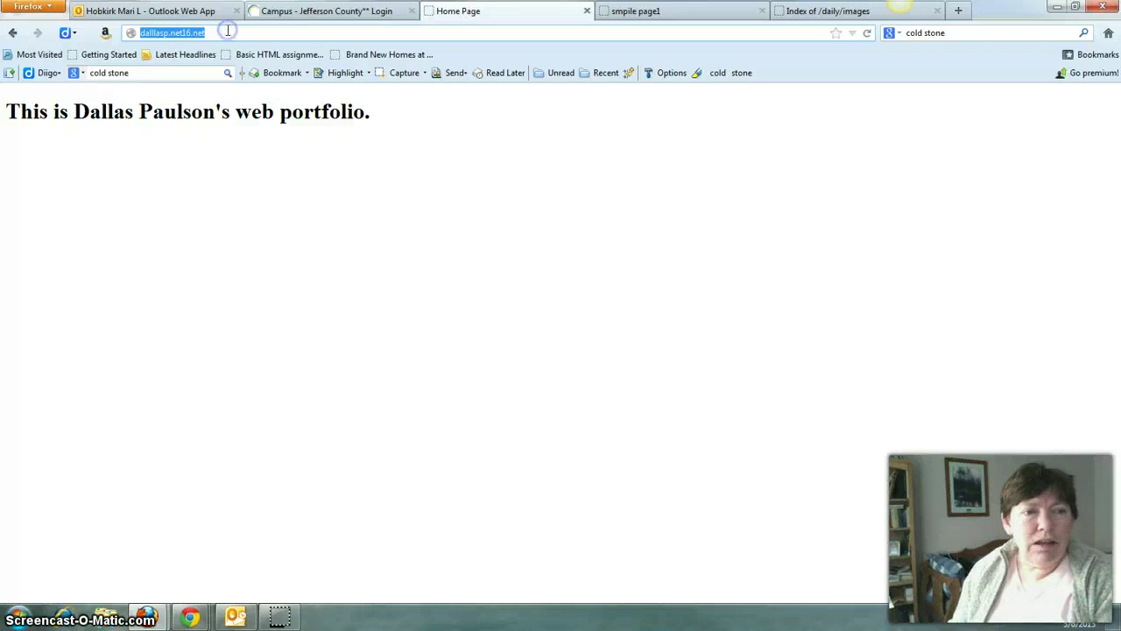
click(229, 35)
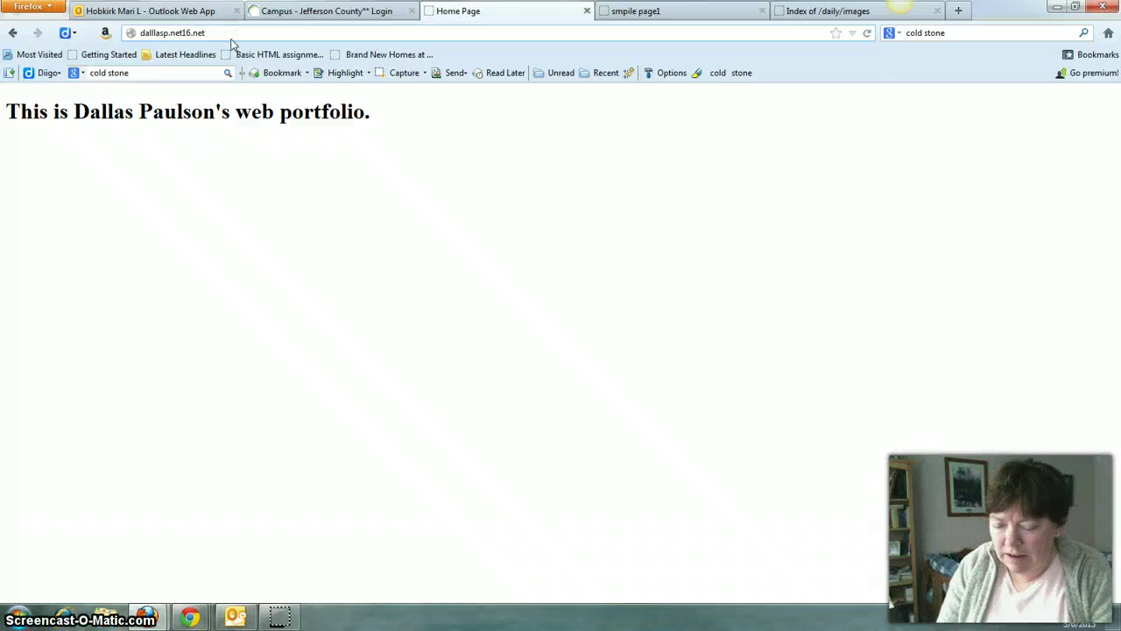
text(/daily)
key(Return)
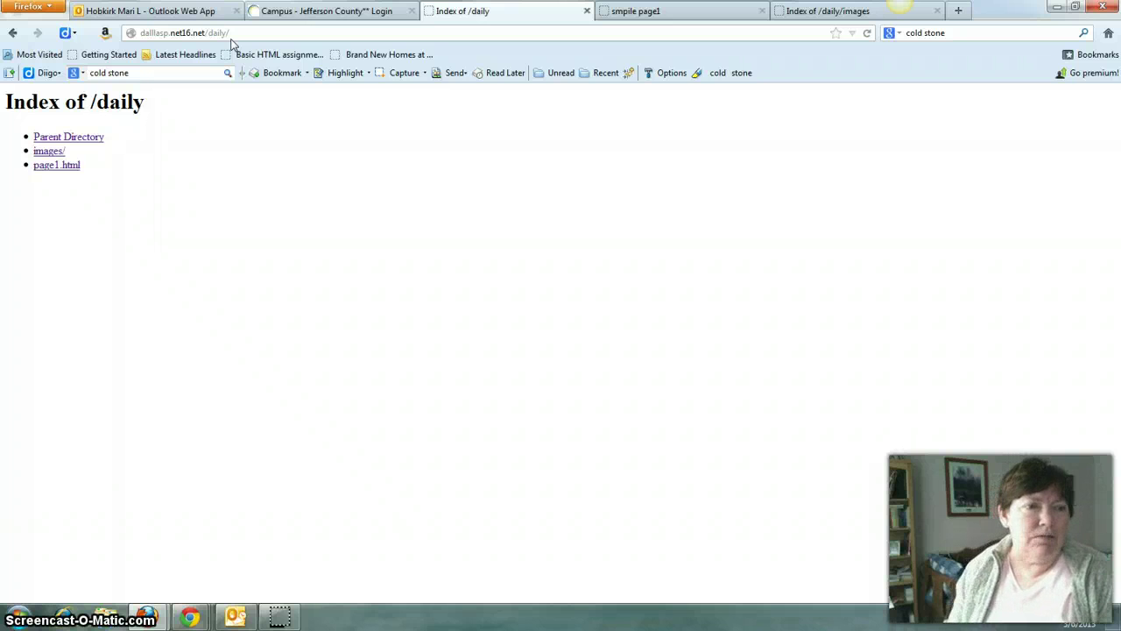
Display the smpile page1 web page and bring up its page1.html source code window.
click(639, 13)
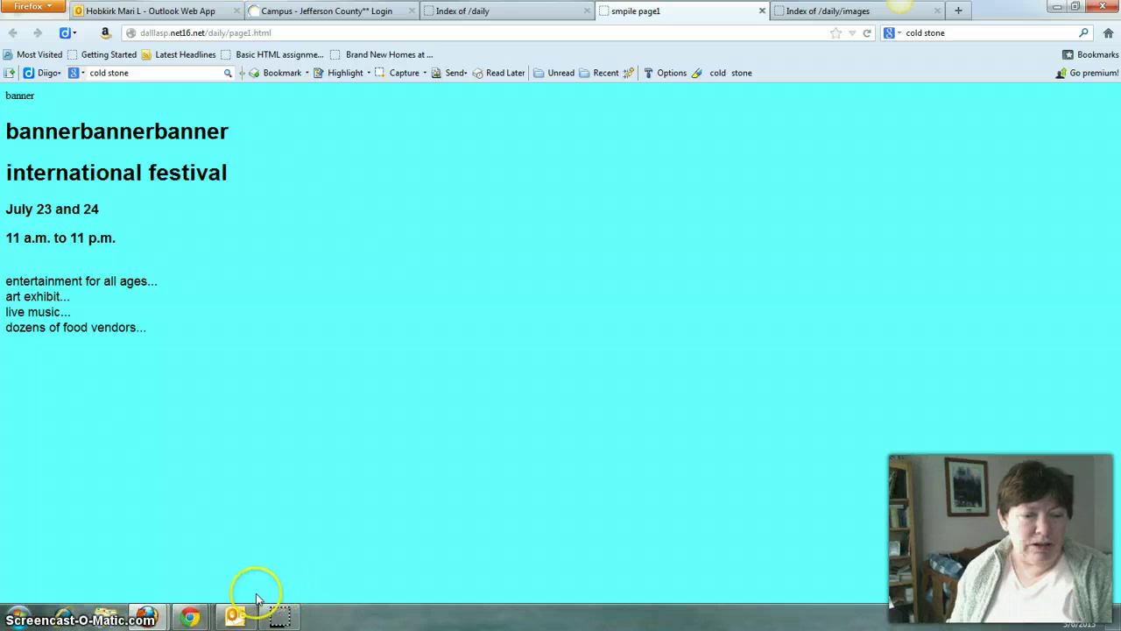
mouse_move(157, 615)
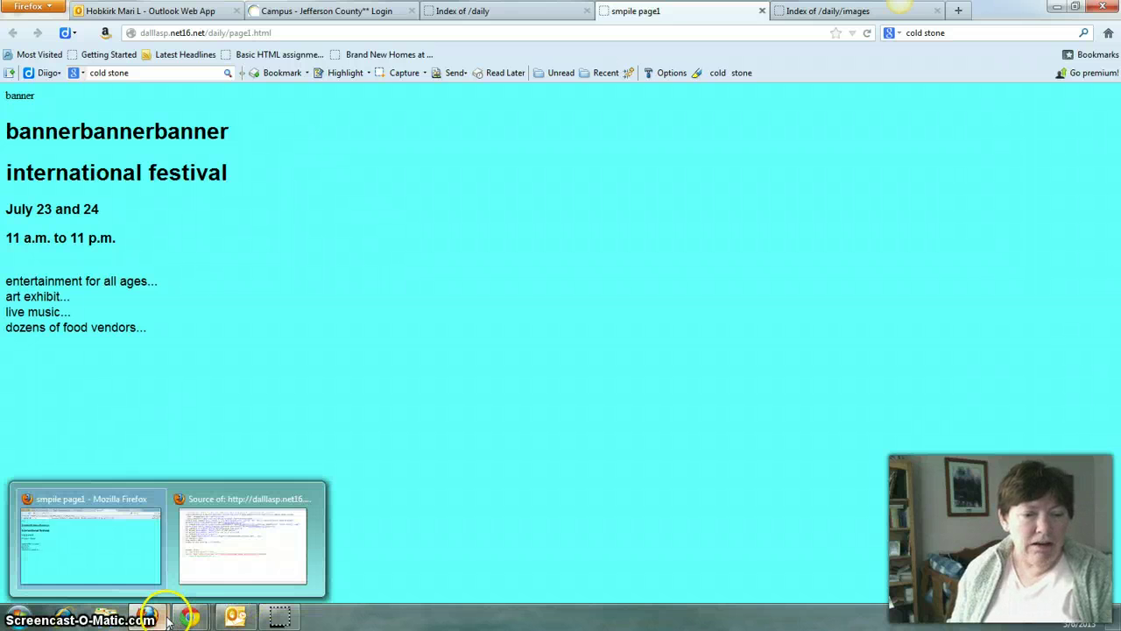
click(251, 556)
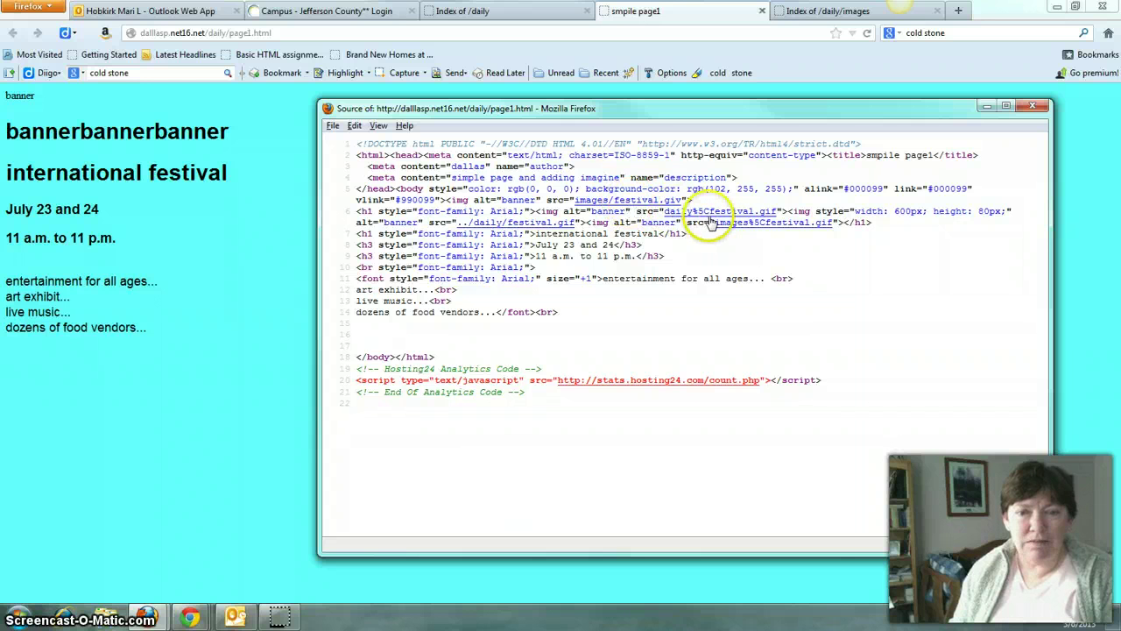
Examine the banner image source paths in page1.html, highlighting images%5Cfestival.gif, daily%5Cfestival.gif and images/festival.giv in turn.
click(756, 235)
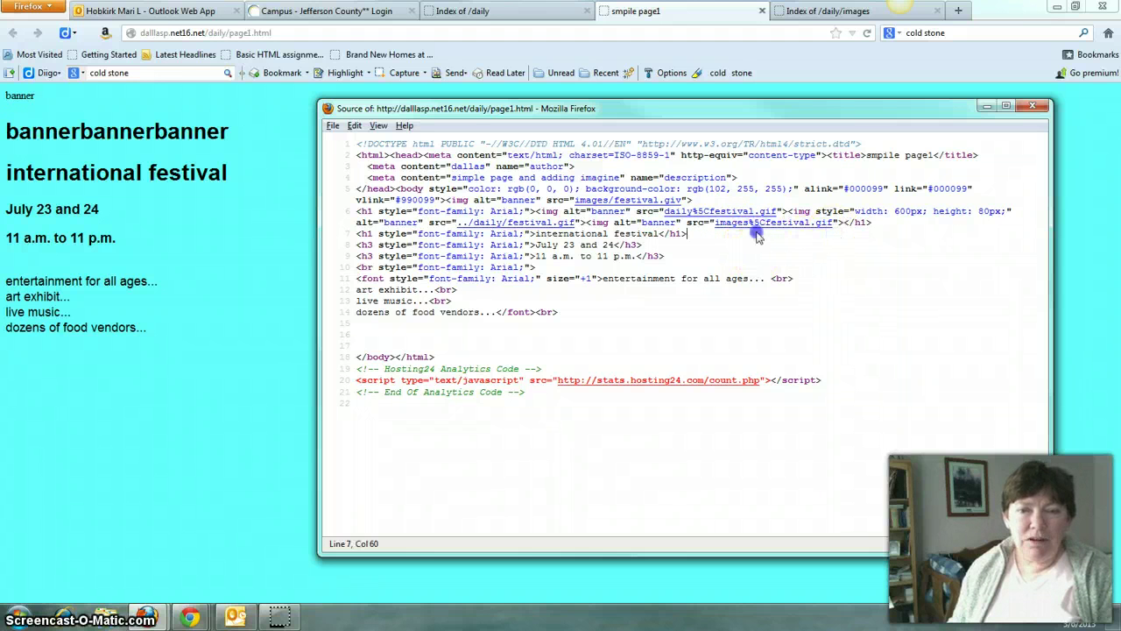
drag(691, 234, 837, 226)
click(711, 235)
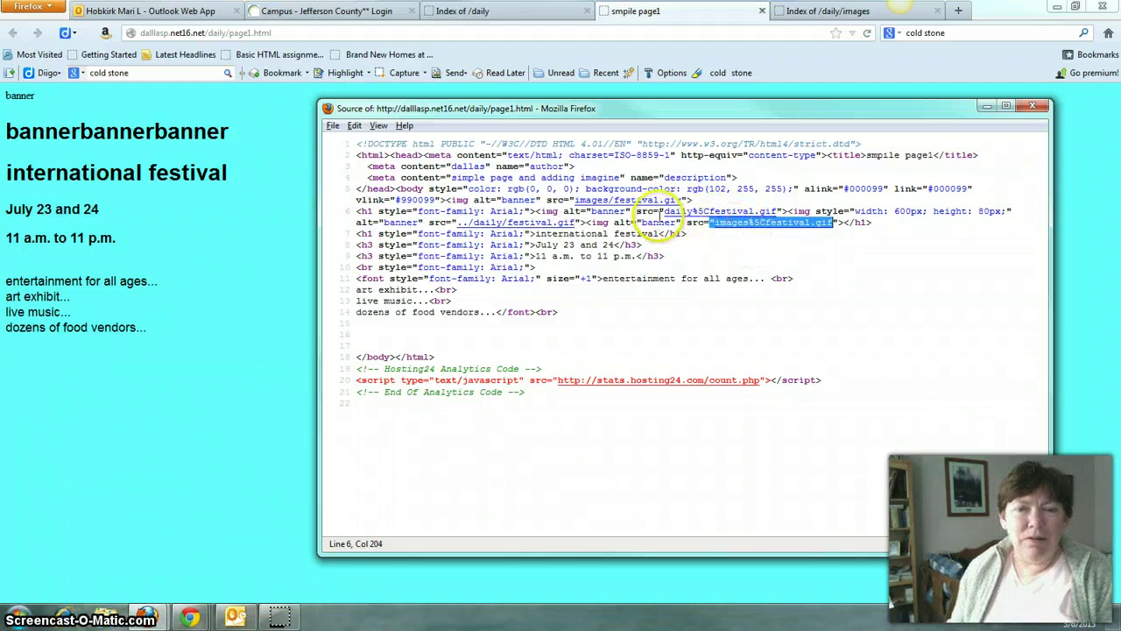
click(658, 211)
drag(659, 211, 771, 213)
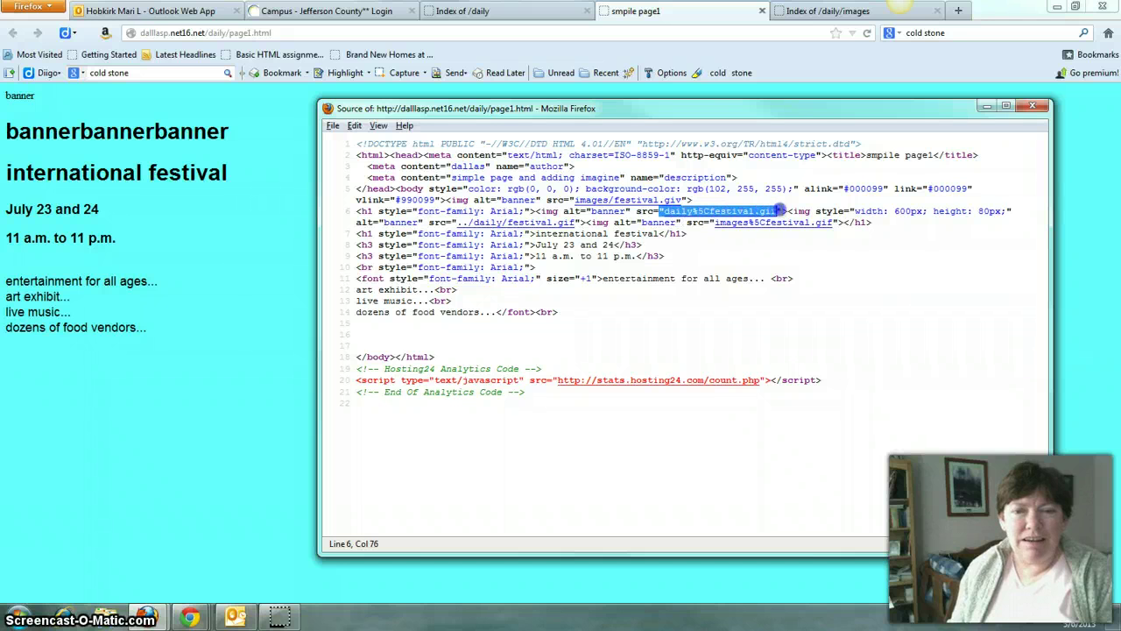
click(707, 202)
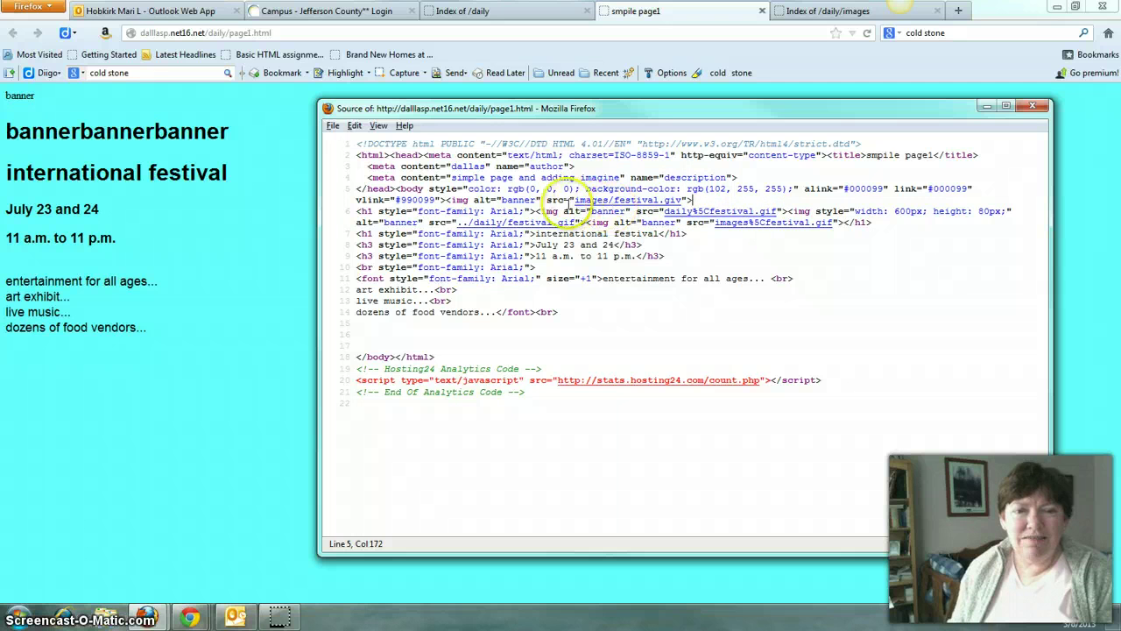
drag(567, 200, 692, 202)
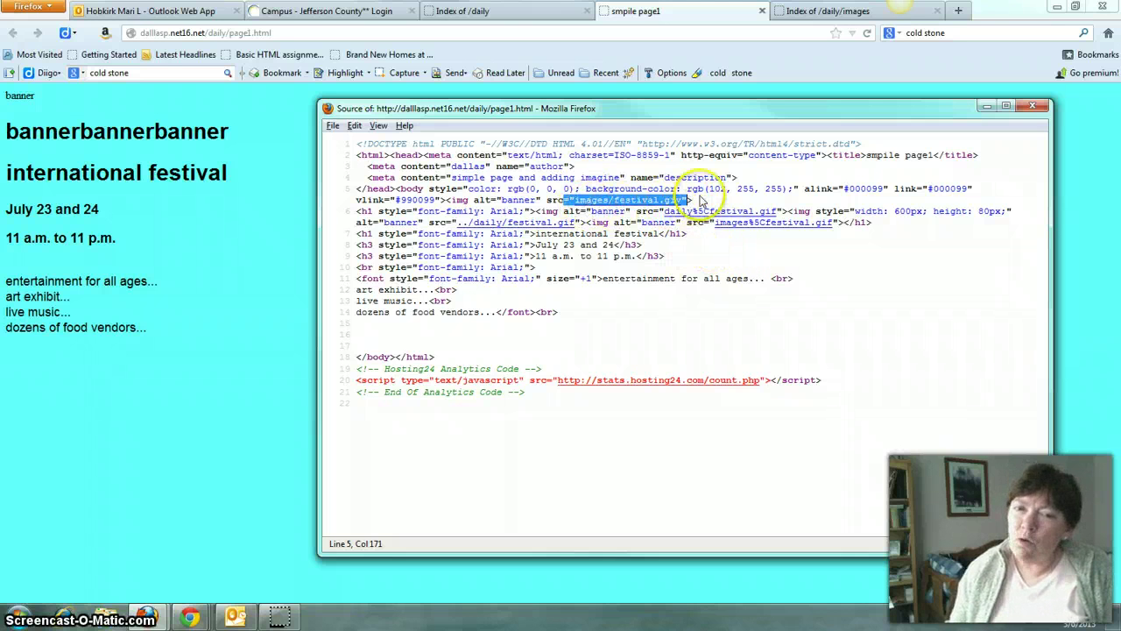
click(699, 200)
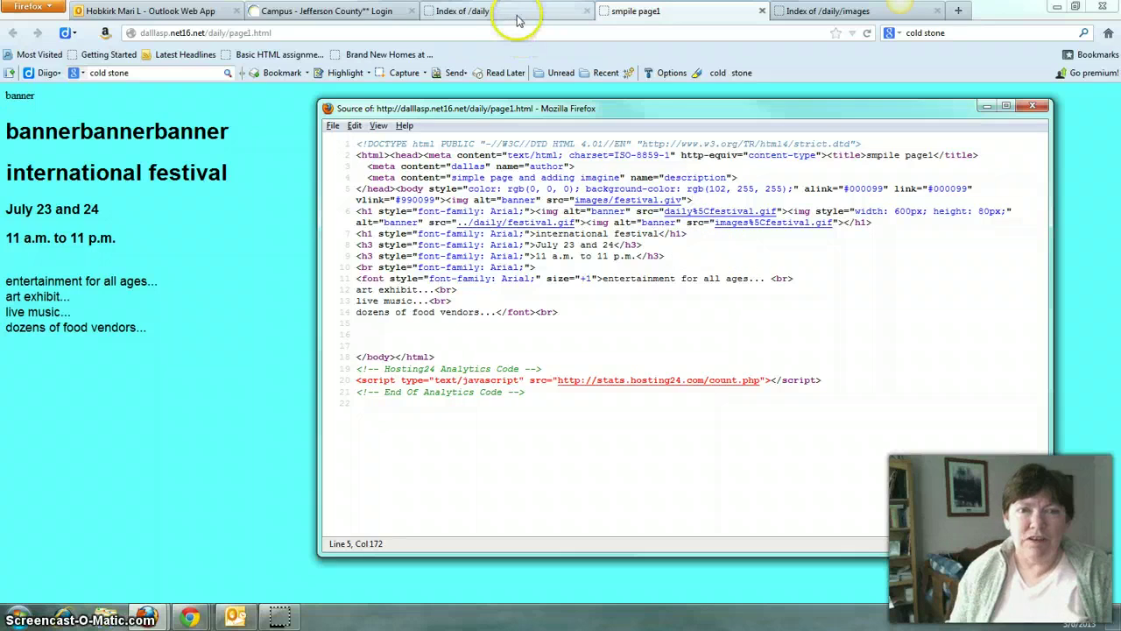
Open the images folder from the Index of /daily listing and highlight its name in the address.
click(473, 10)
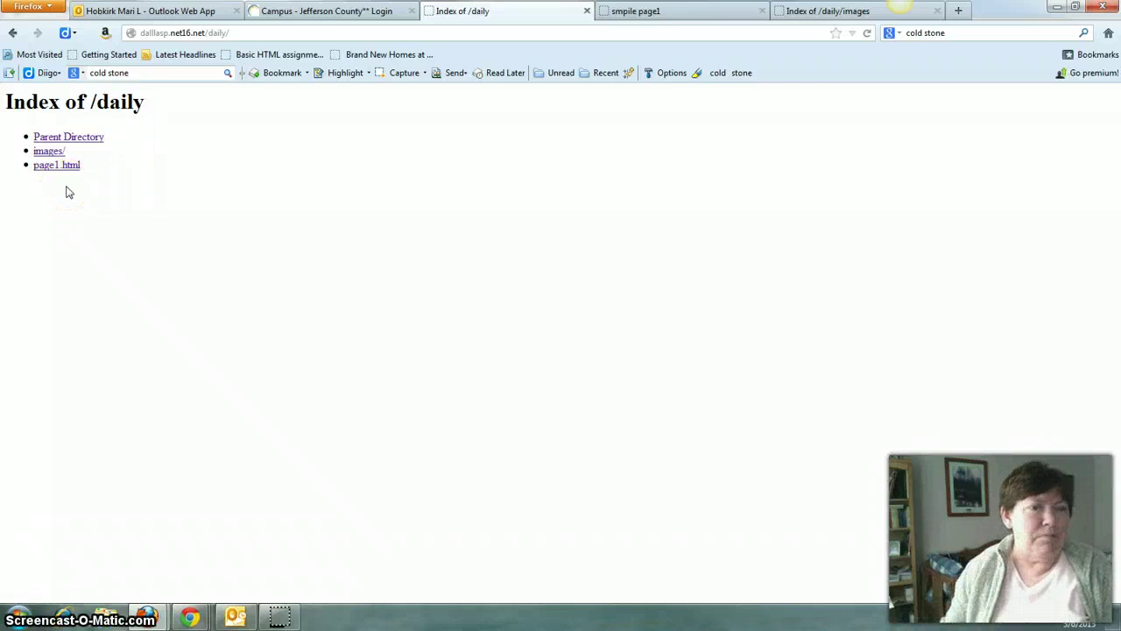
click(45, 152)
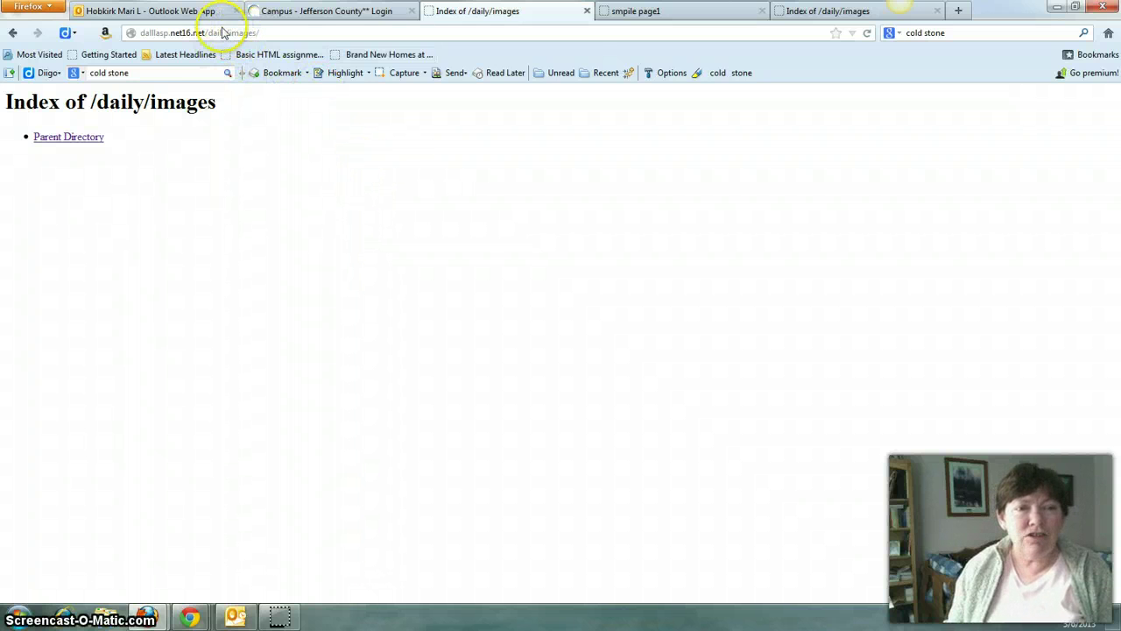
drag(254, 32, 267, 103)
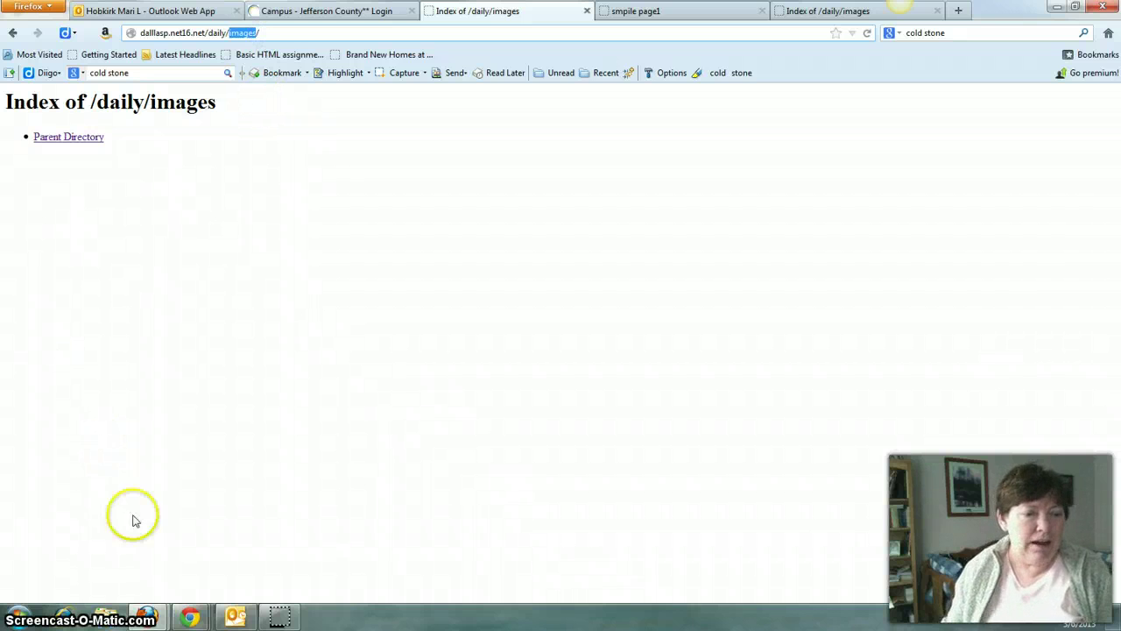
Switch to Windows Explorer and open the public_html folder in Documents > VirtualAcademy > Spring 2013 > WebDesign > HS.
click(106, 618)
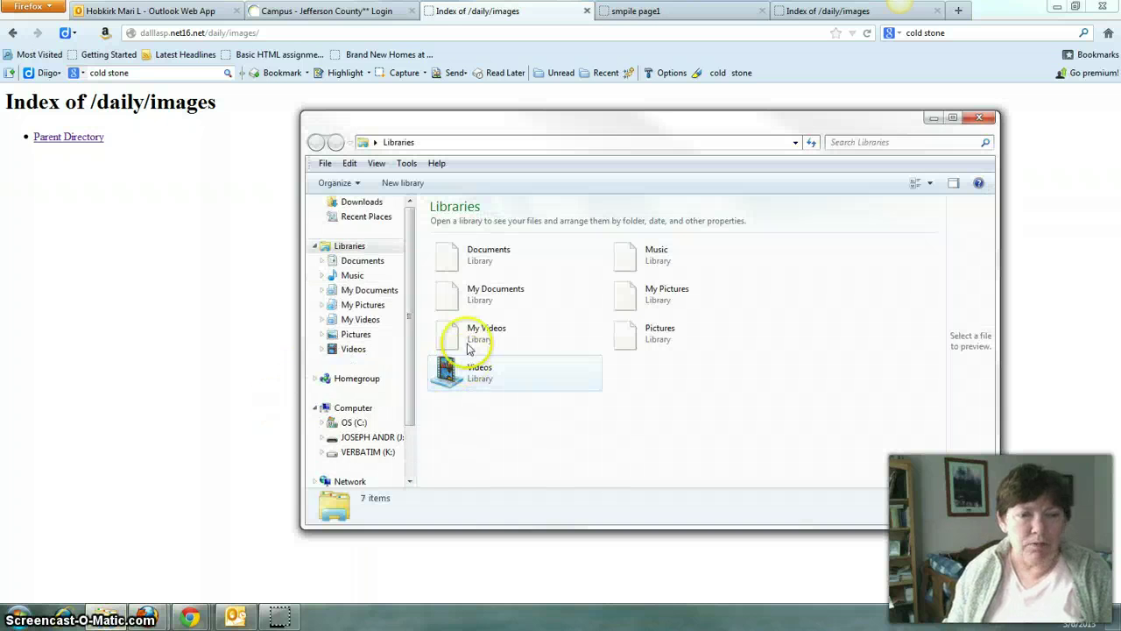
click(383, 329)
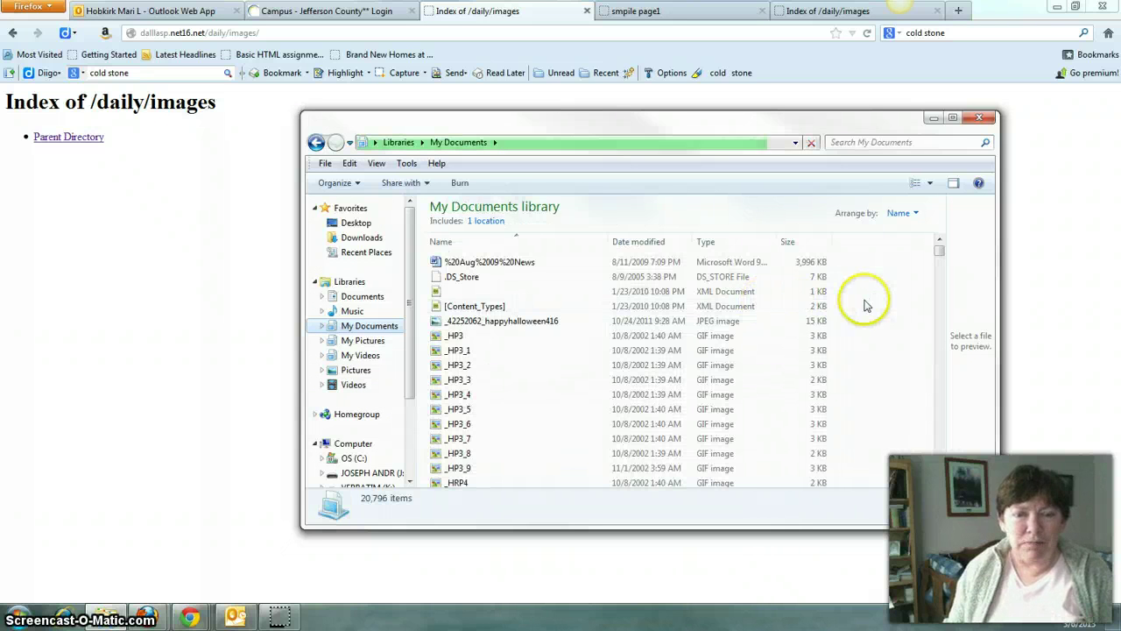
click(362, 296)
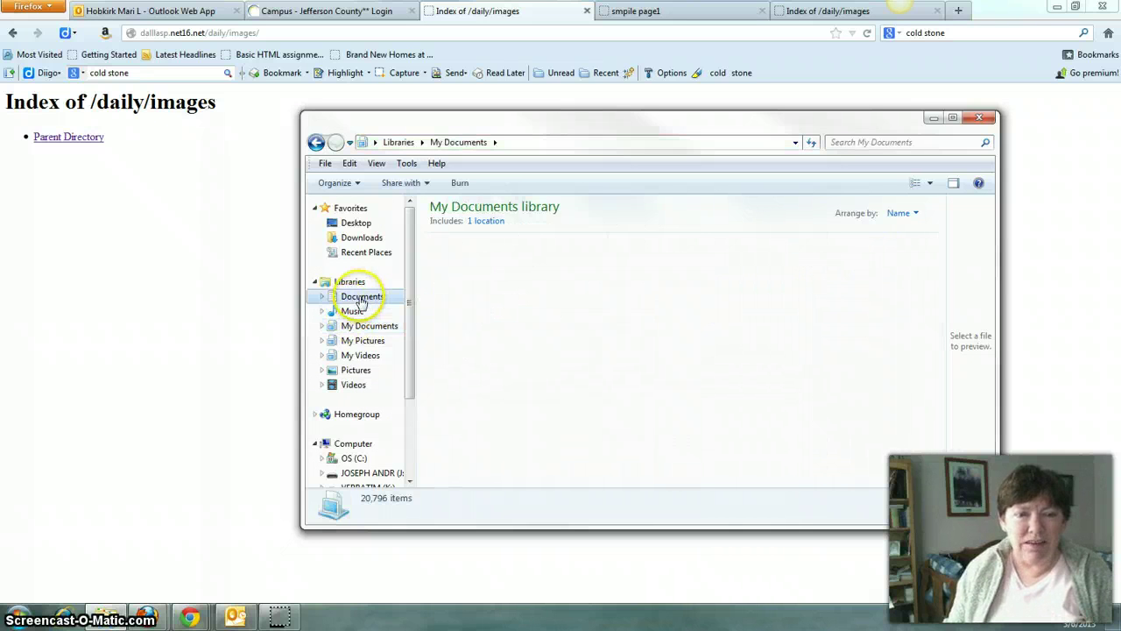
drag(939, 277, 938, 351)
double_click(623, 385)
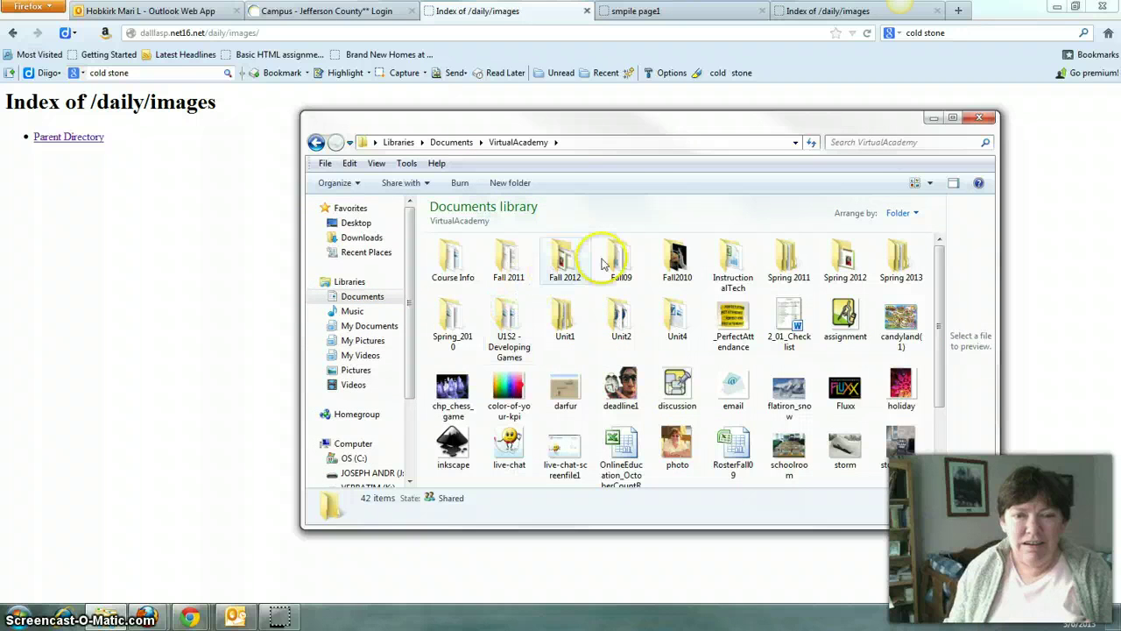
double_click(901, 258)
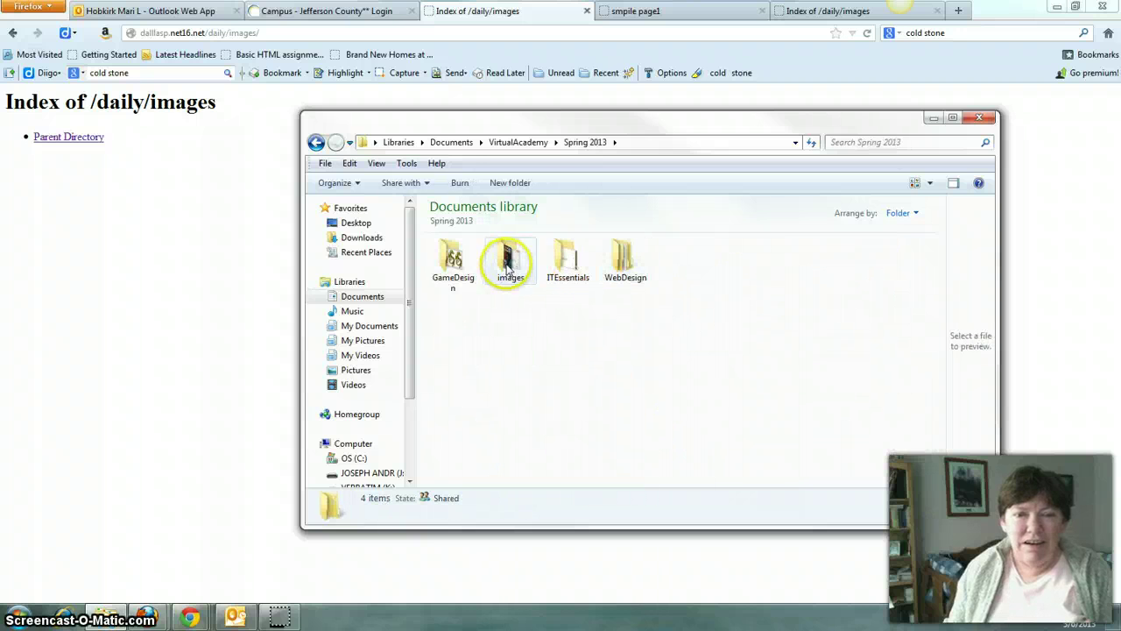
double_click(622, 261)
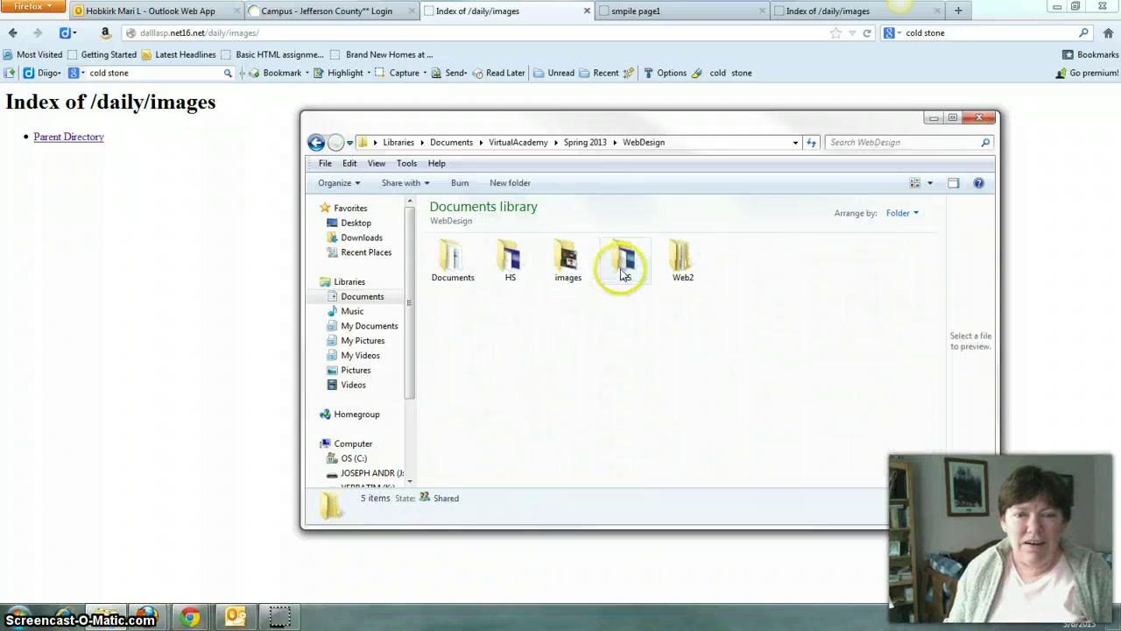
double_click(510, 256)
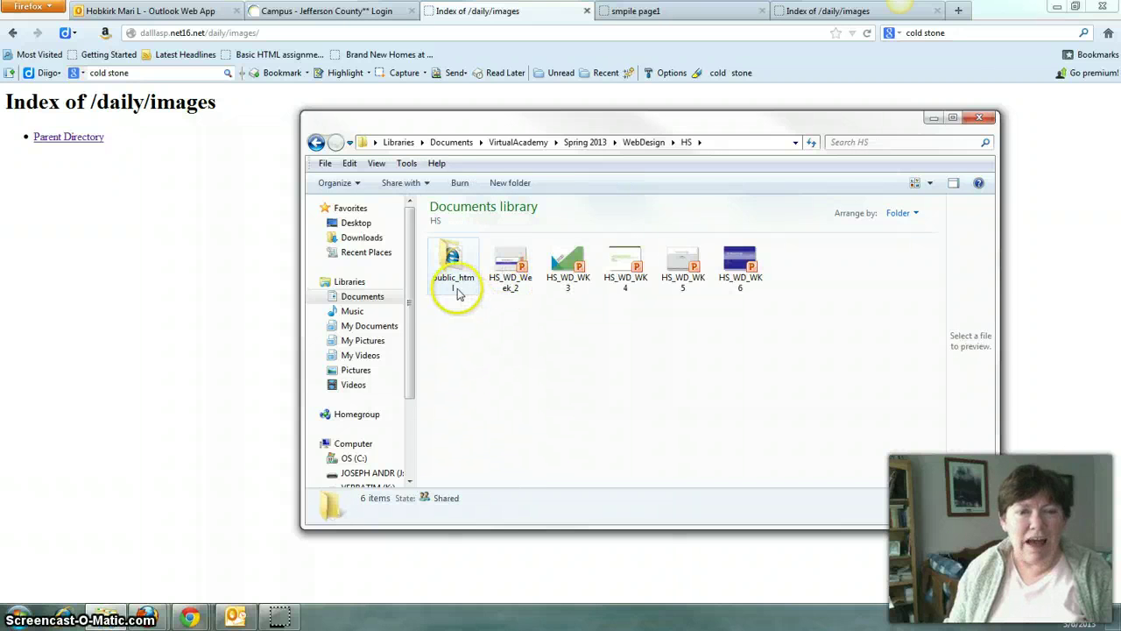
double_click(453, 272)
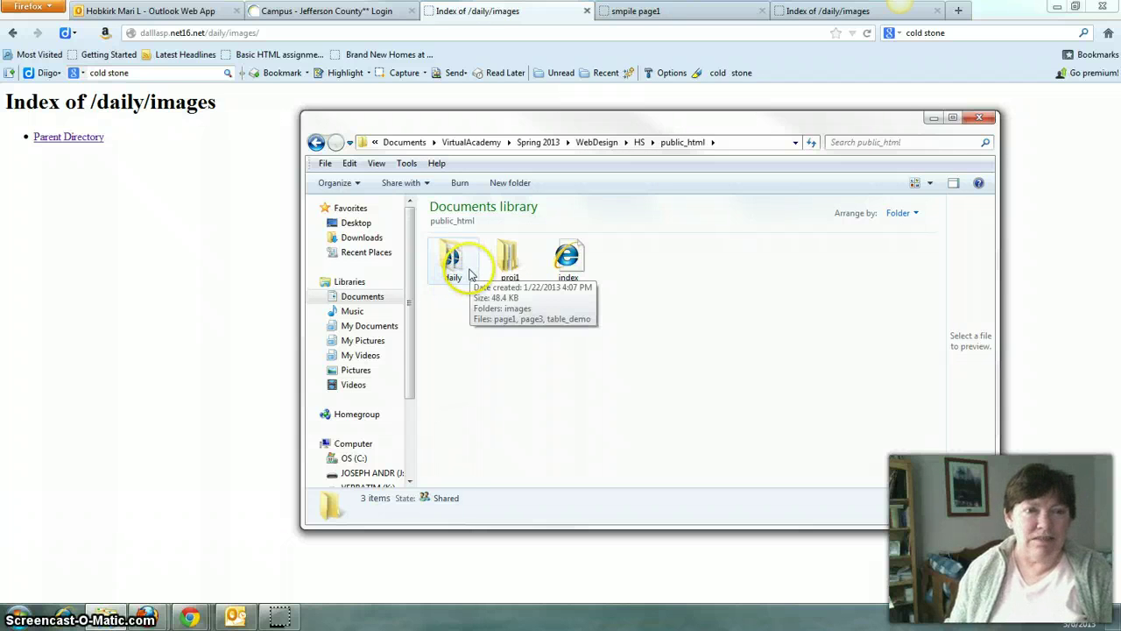
Highlight the daily folder name in the Index of /daily/images address, and return to the public_html folder in Windows Explorer.
click(210, 33)
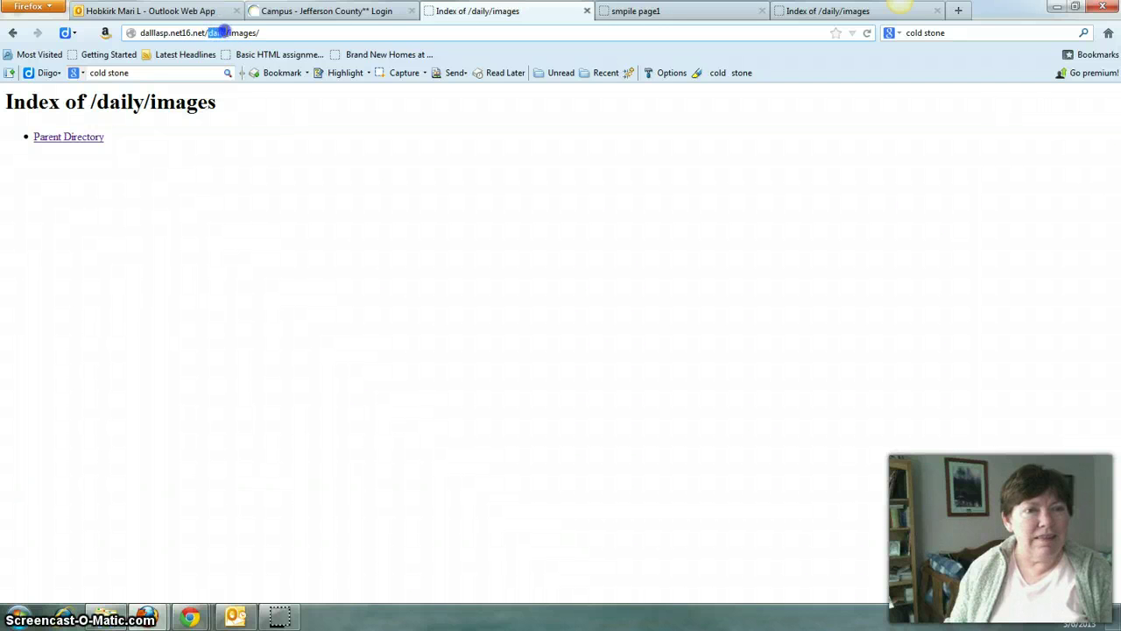
mouse_move(158, 613)
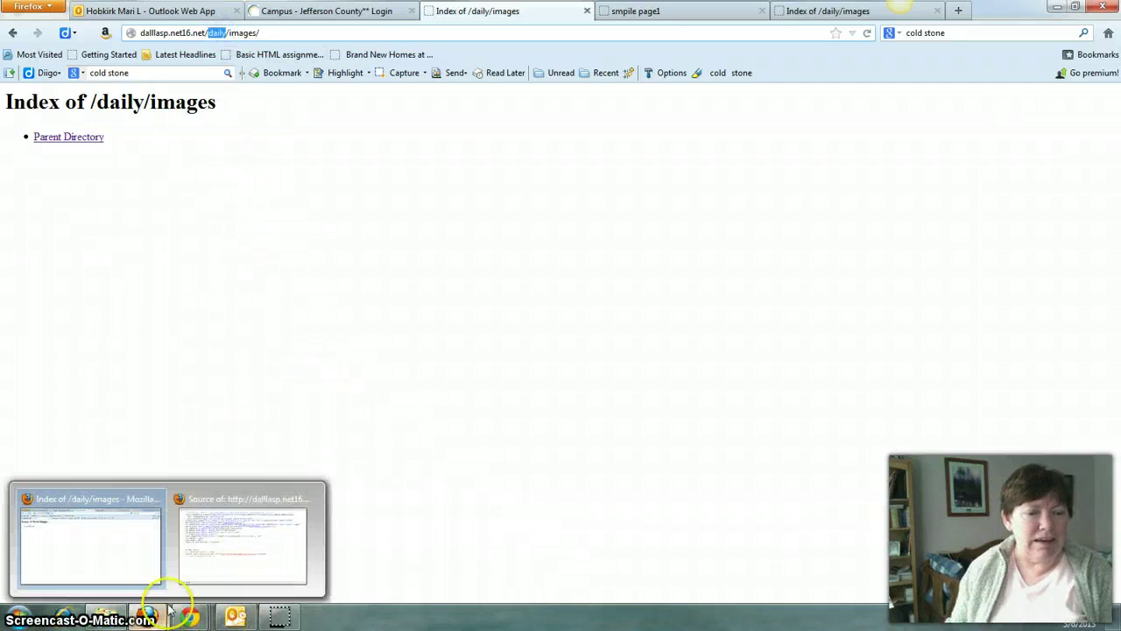
mouse_move(215, 562)
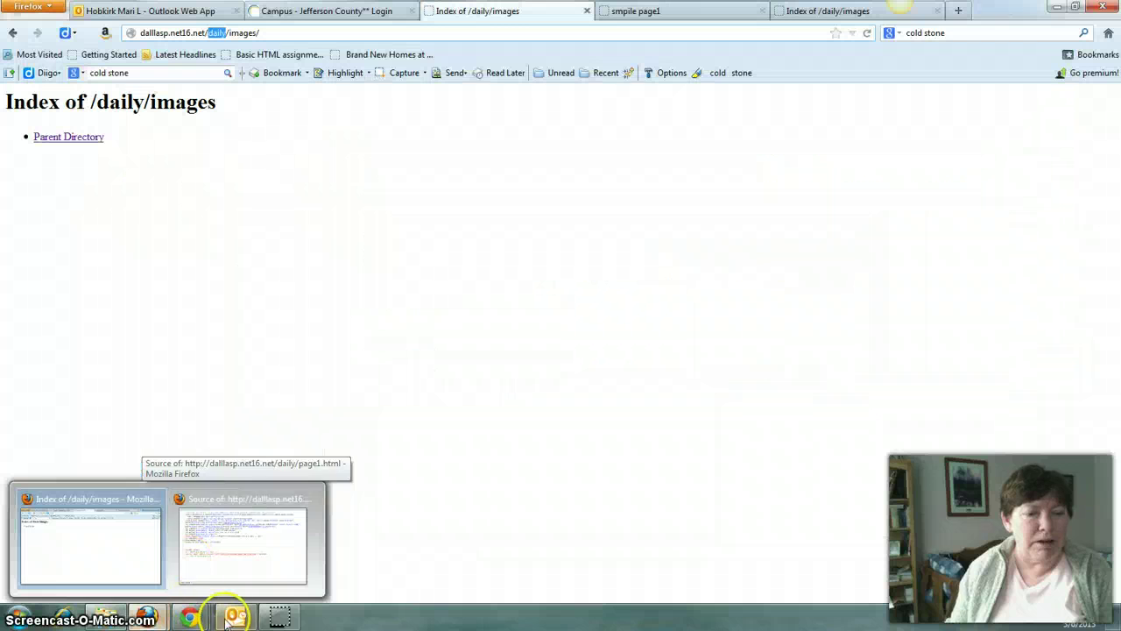
mouse_move(110, 613)
click(129, 561)
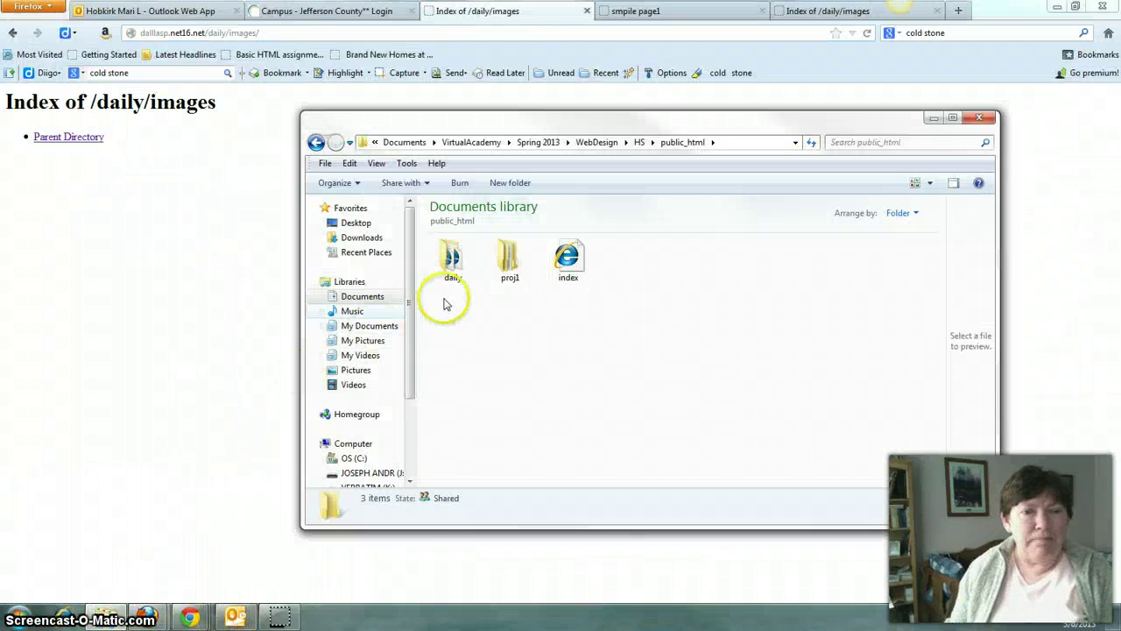
Open the daily folder and its images subfolder inside public_html, and examine the festival image's file details.
double_click(455, 268)
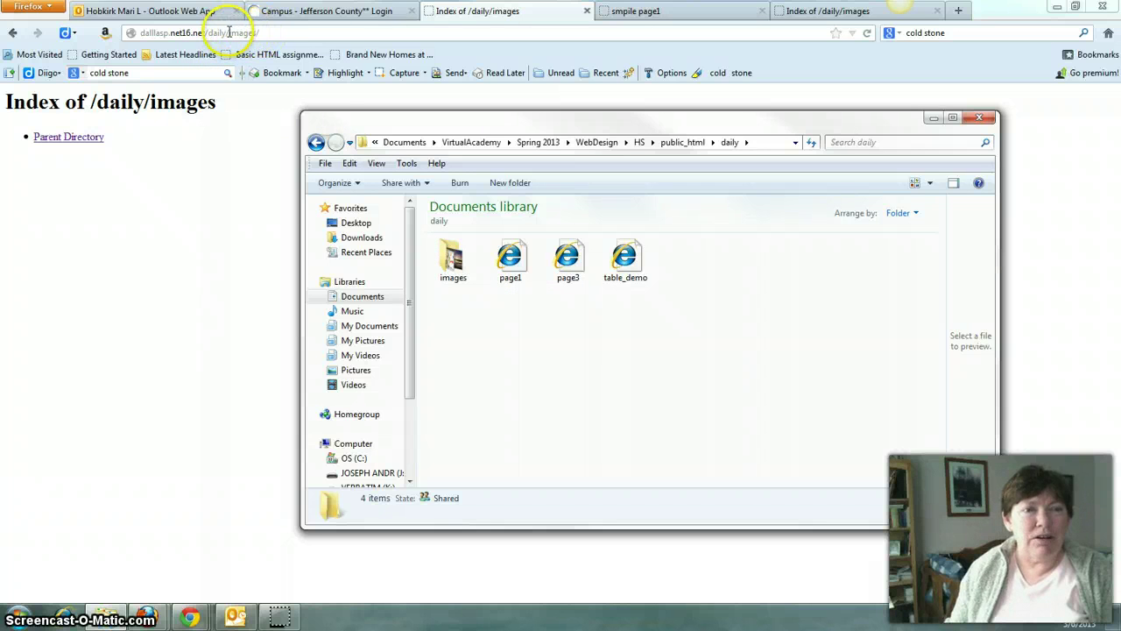
double_click(461, 274)
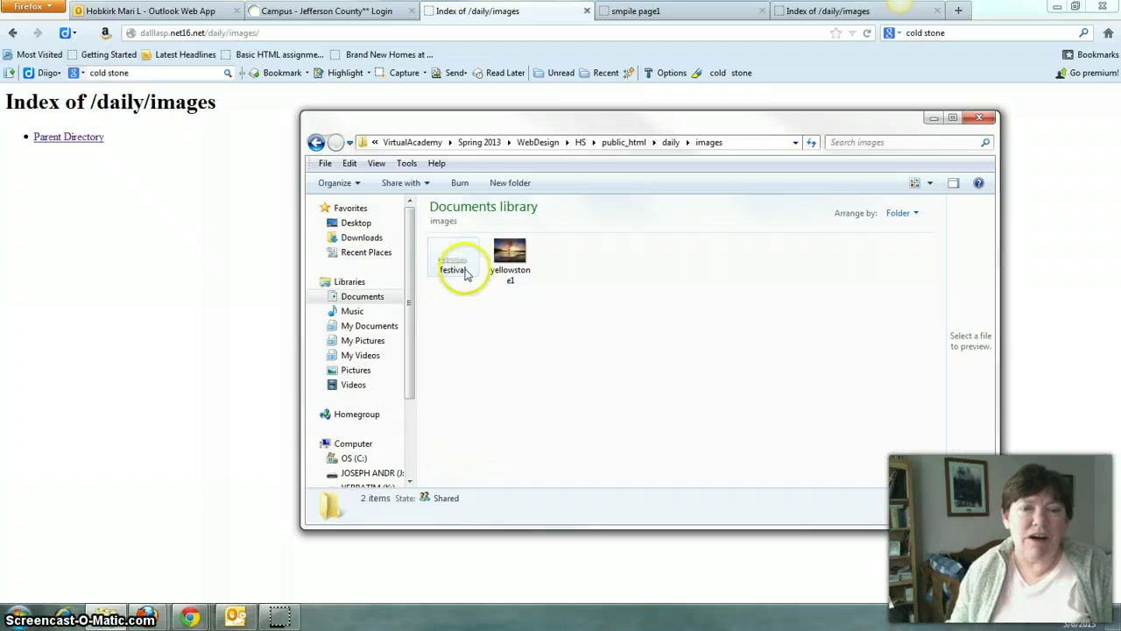
mouse_move(465, 277)
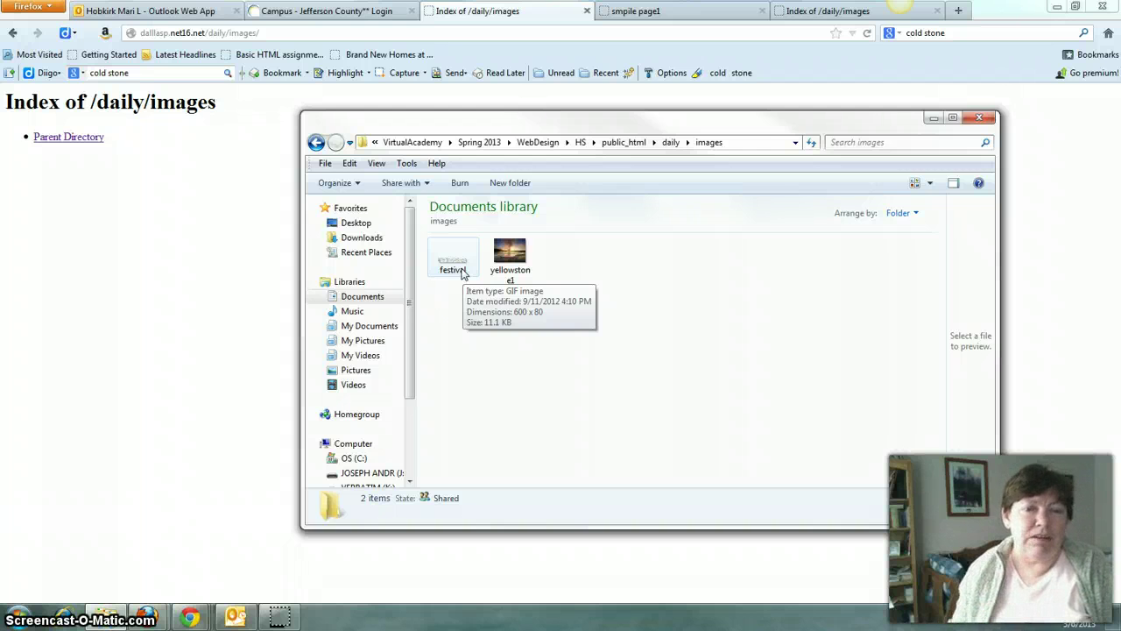
click(462, 267)
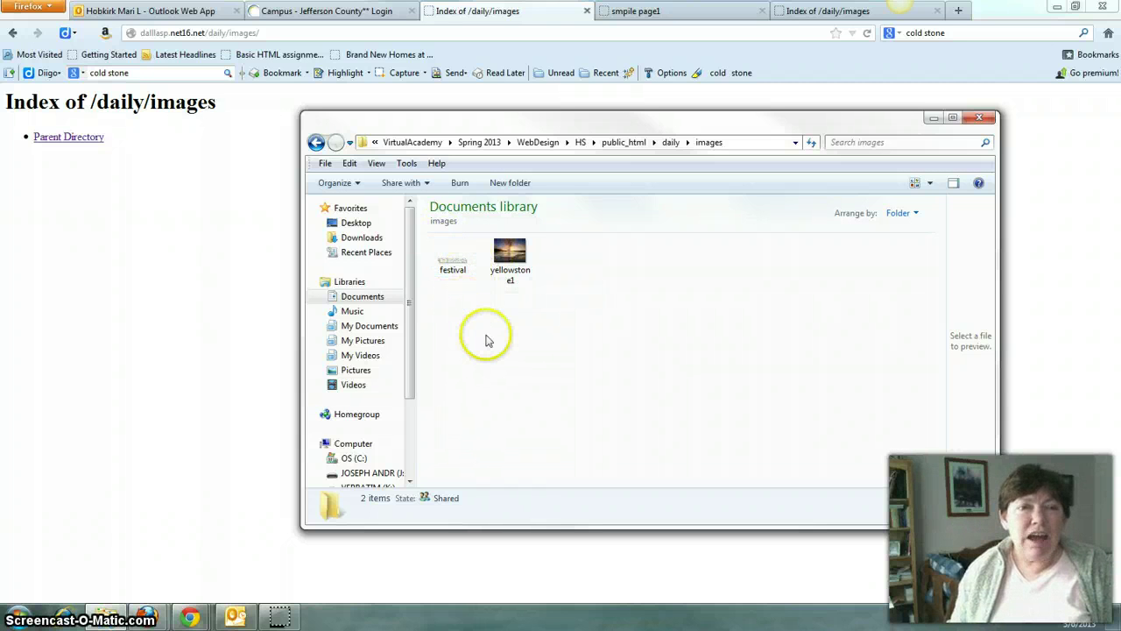
Open 000webhost.com in a new Firefox tab and go to its Members Area login page.
click(958, 10)
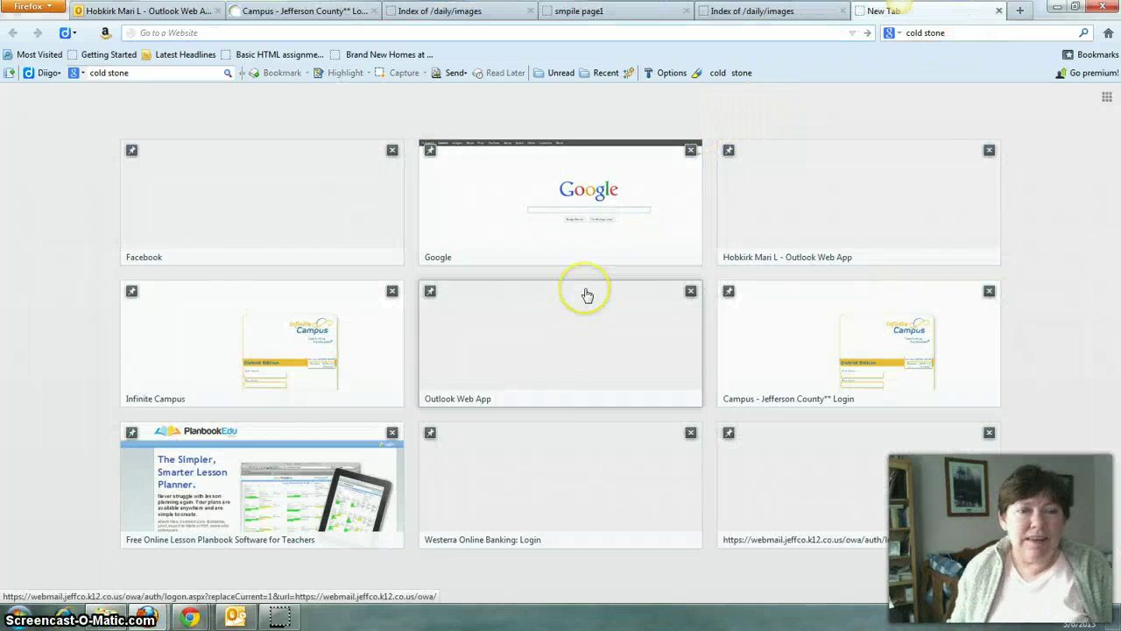
text(000webhost.com/)
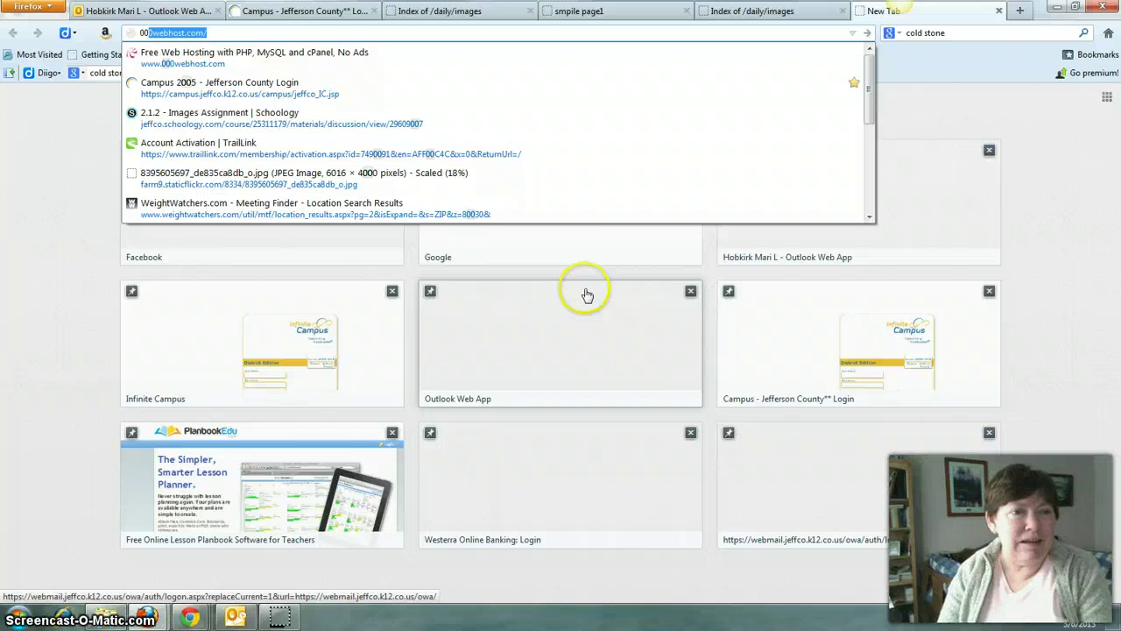
key(Return)
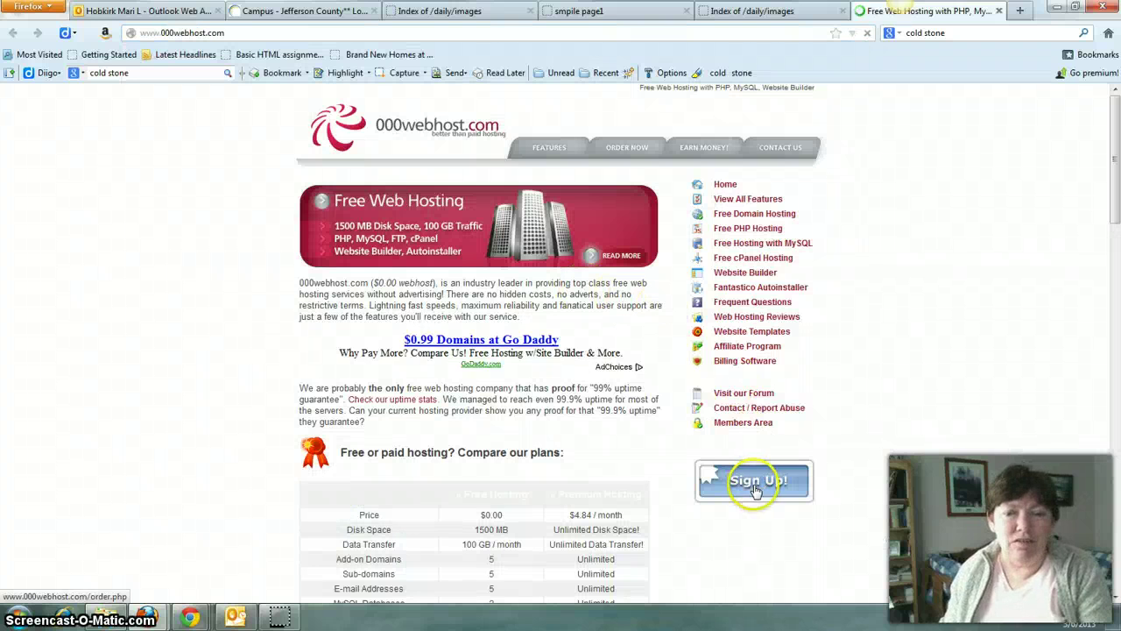
click(742, 422)
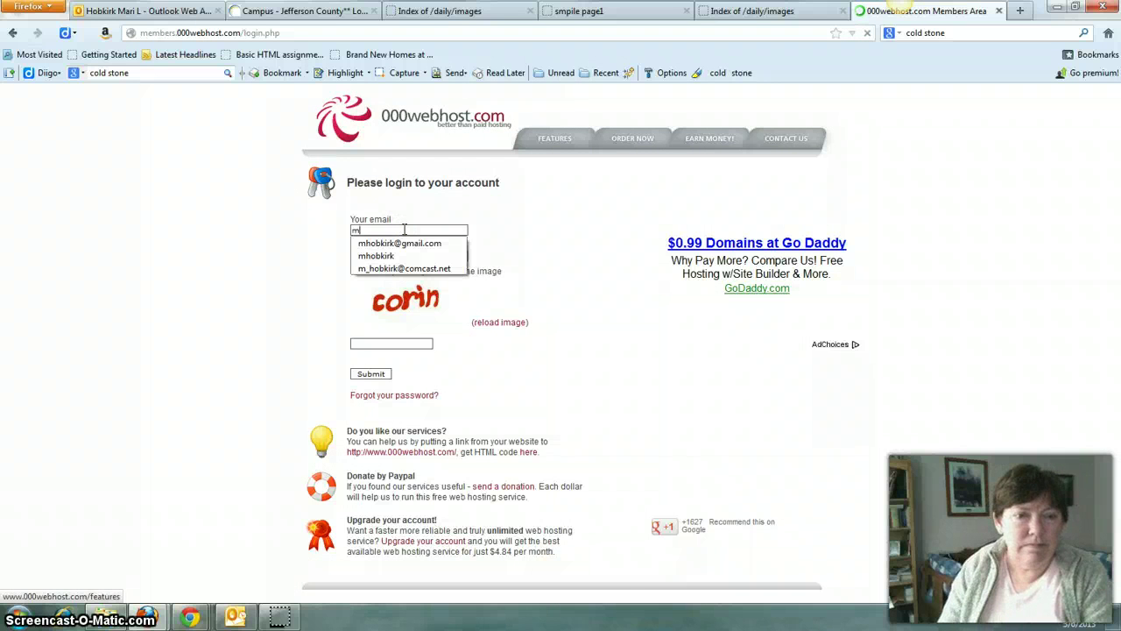
Log in to the hosting account with the account e-mail, the account password and the verification text from the image.
click(405, 230)
text(m)
key(Down)
key(Tab)
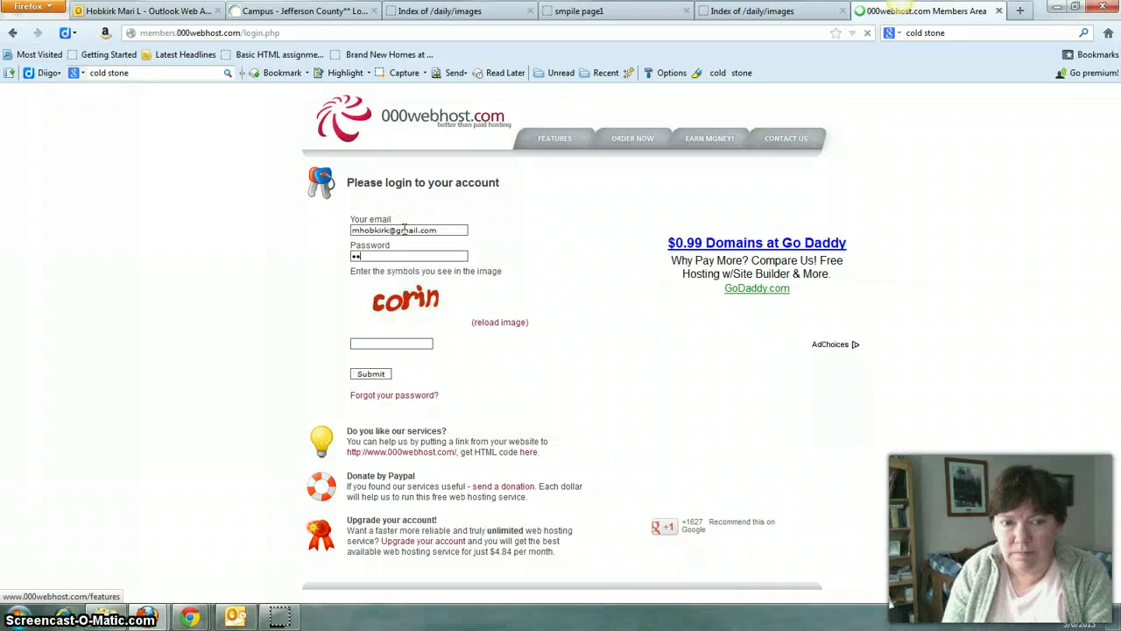
key(Tab)
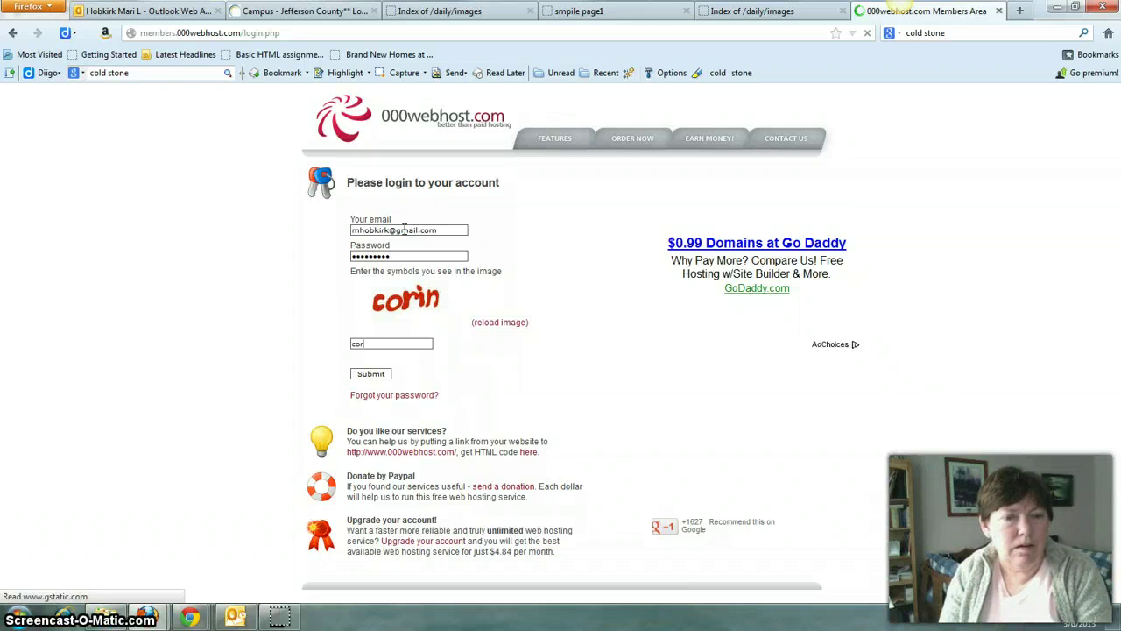
key(Return)
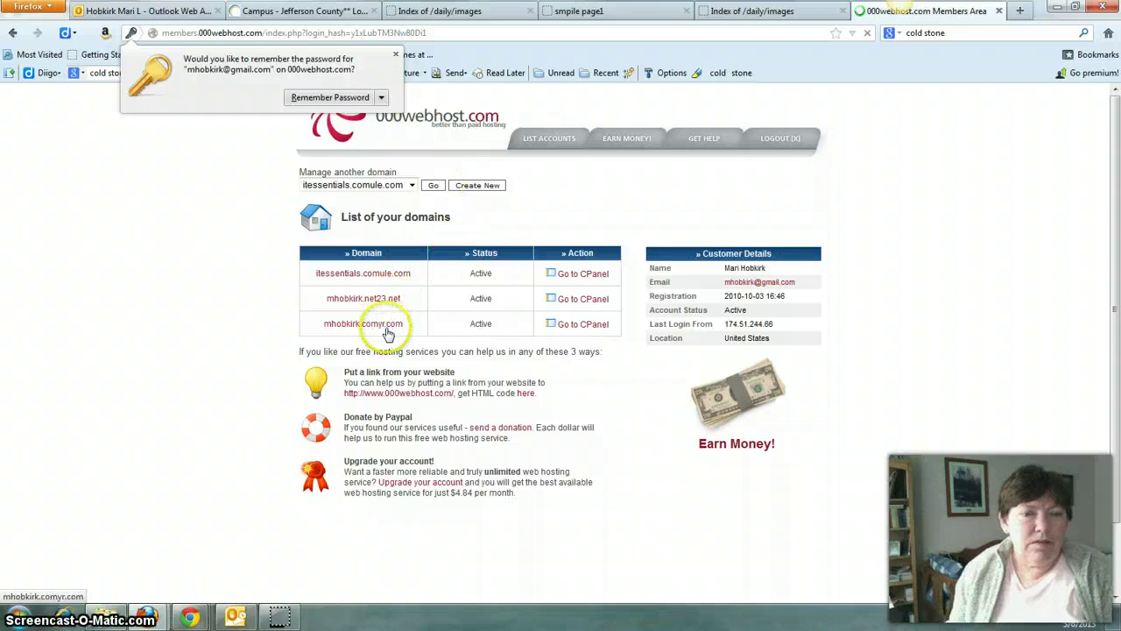
View the home page of the comyr.com domain, and return to the list of domains.
click(386, 326)
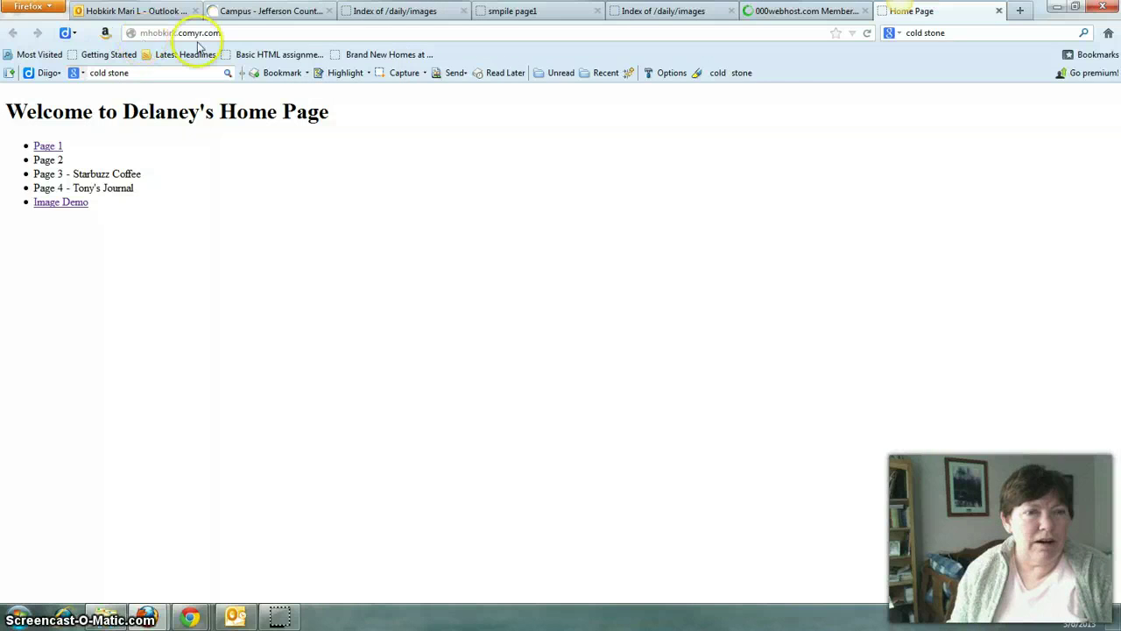
click(799, 12)
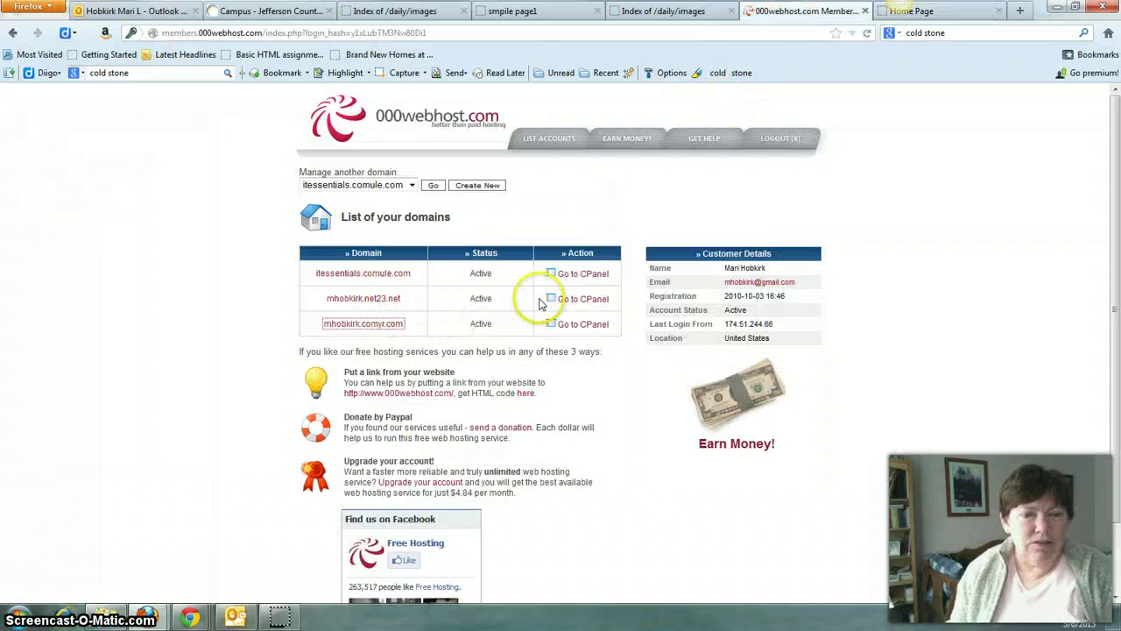
Open the File Manager from the net23.net domain's CPanel, sign in with the FTP password, and dismiss the offer to remember it.
click(565, 298)
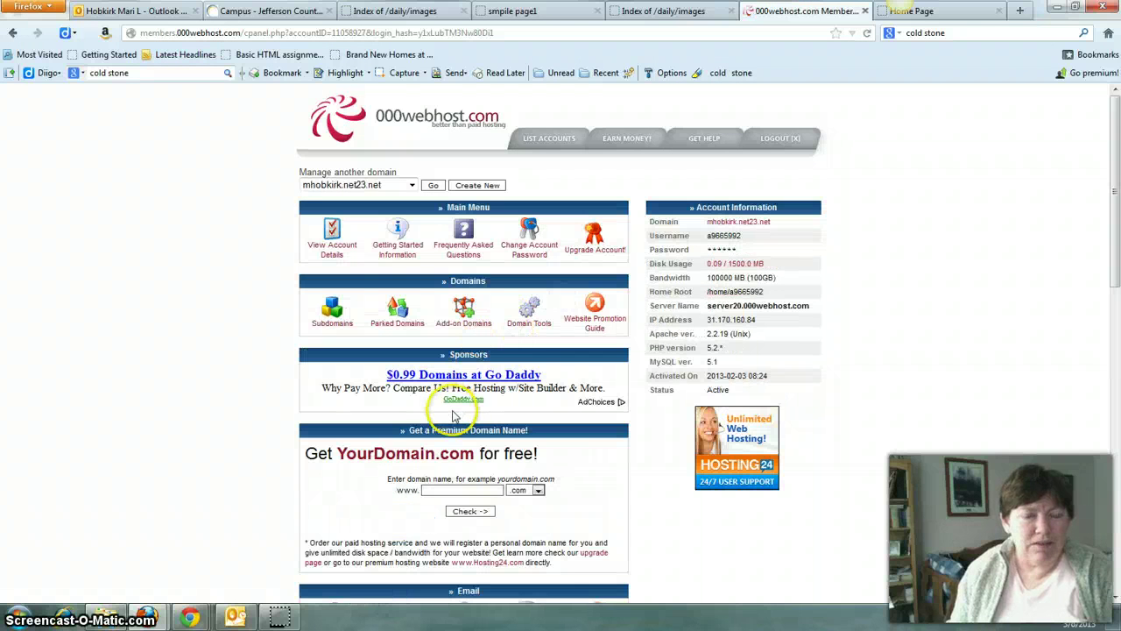
scroll(454, 417, down, 4)
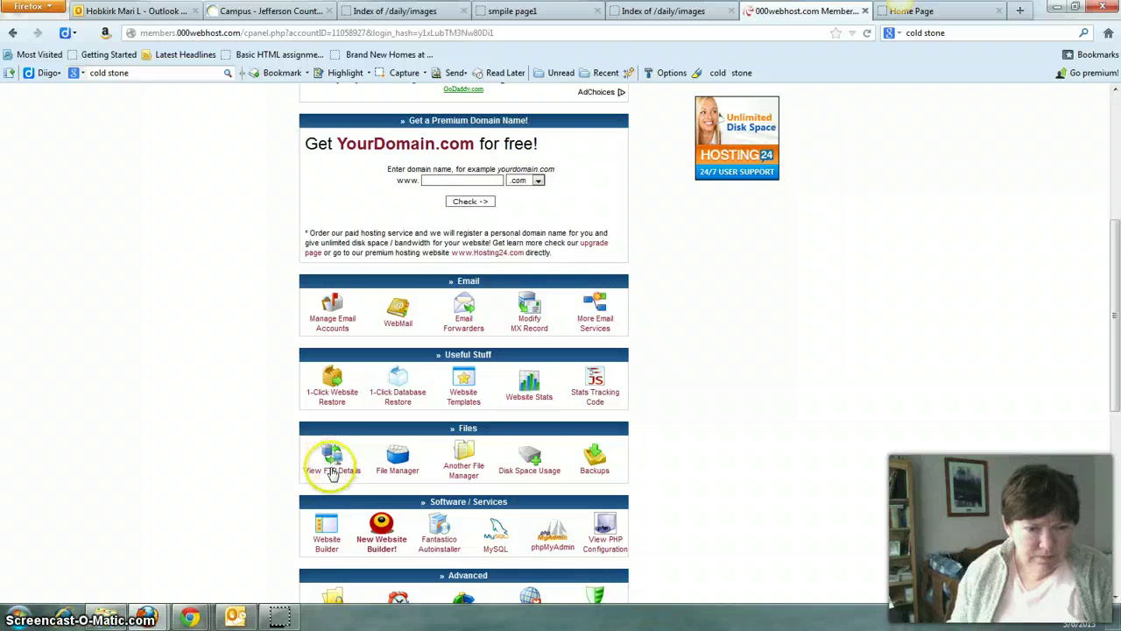
click(393, 464)
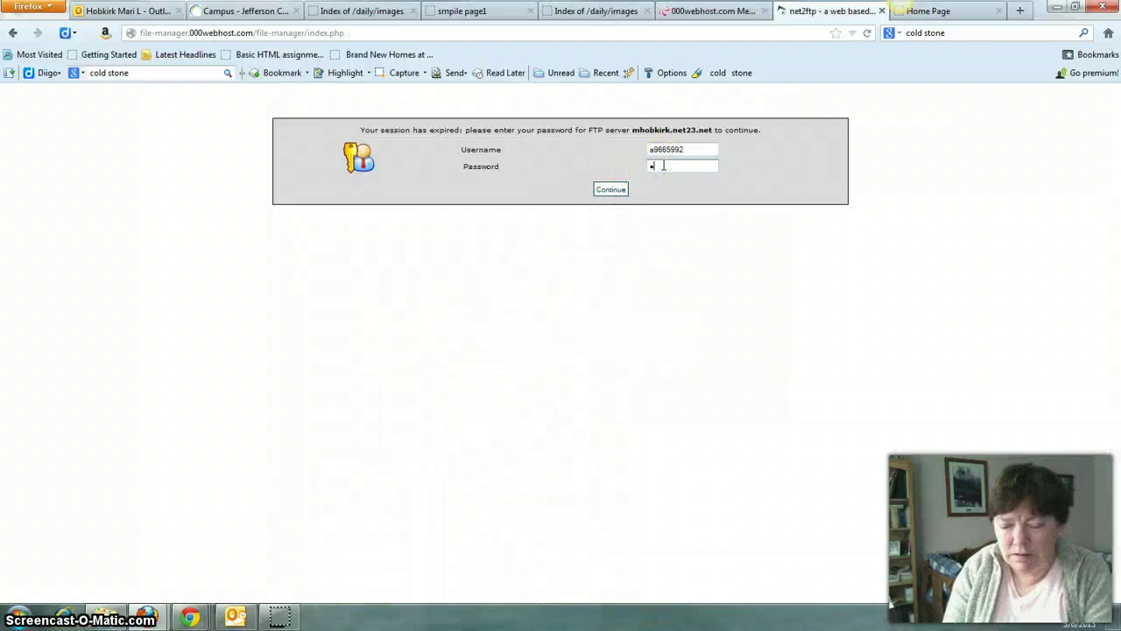
key(Return)
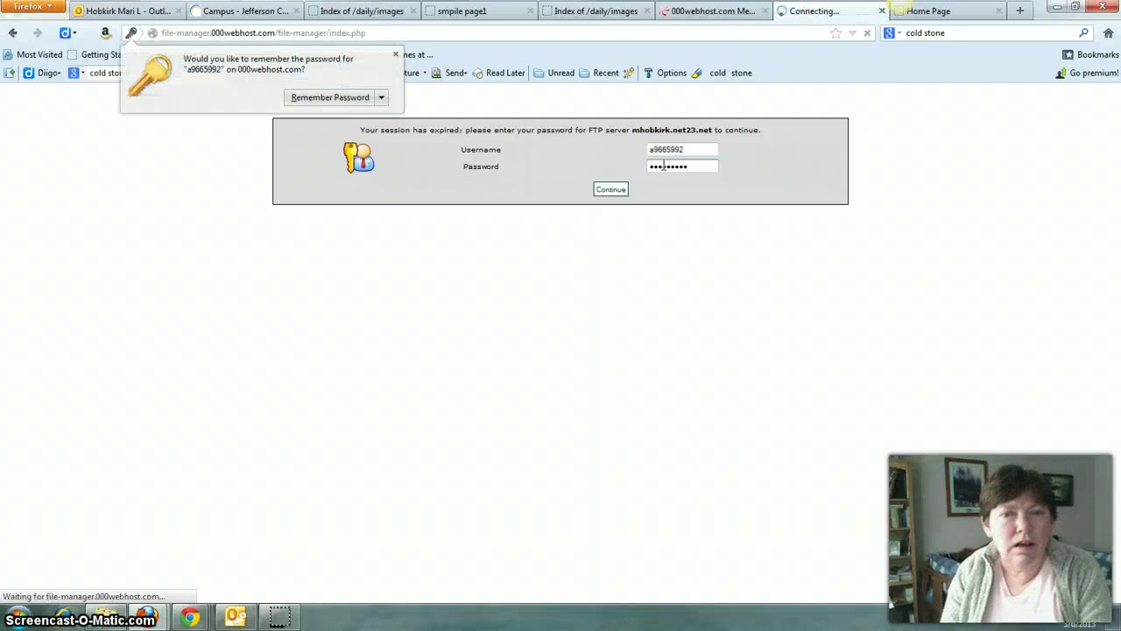
click(395, 55)
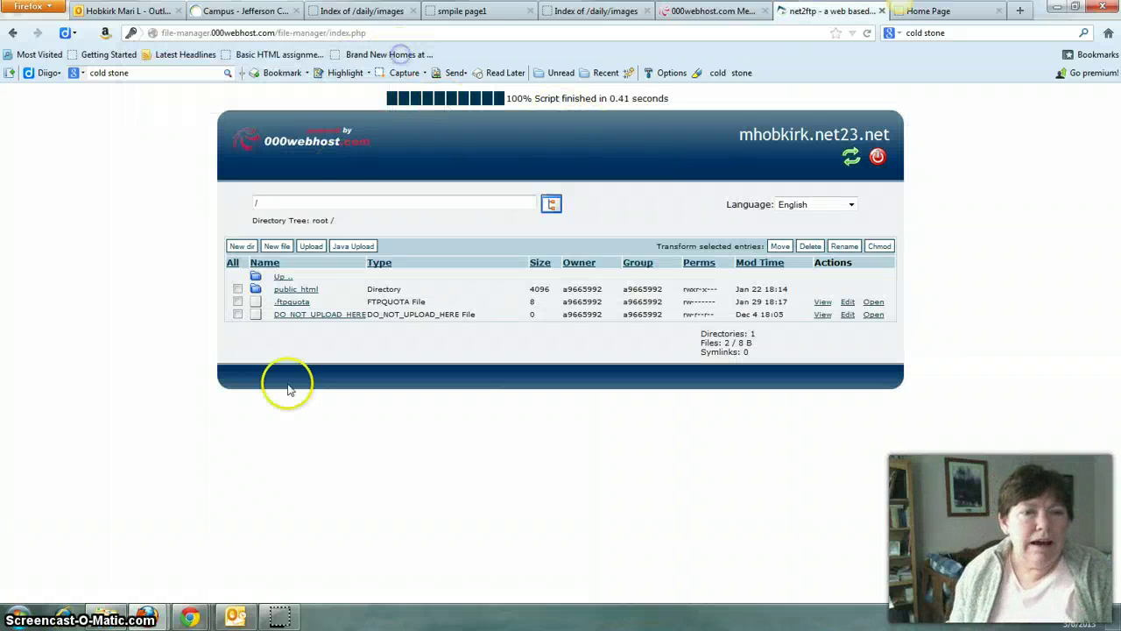
Open public_html on the server and compare it with the local public_html folder in Windows Explorer.
click(295, 292)
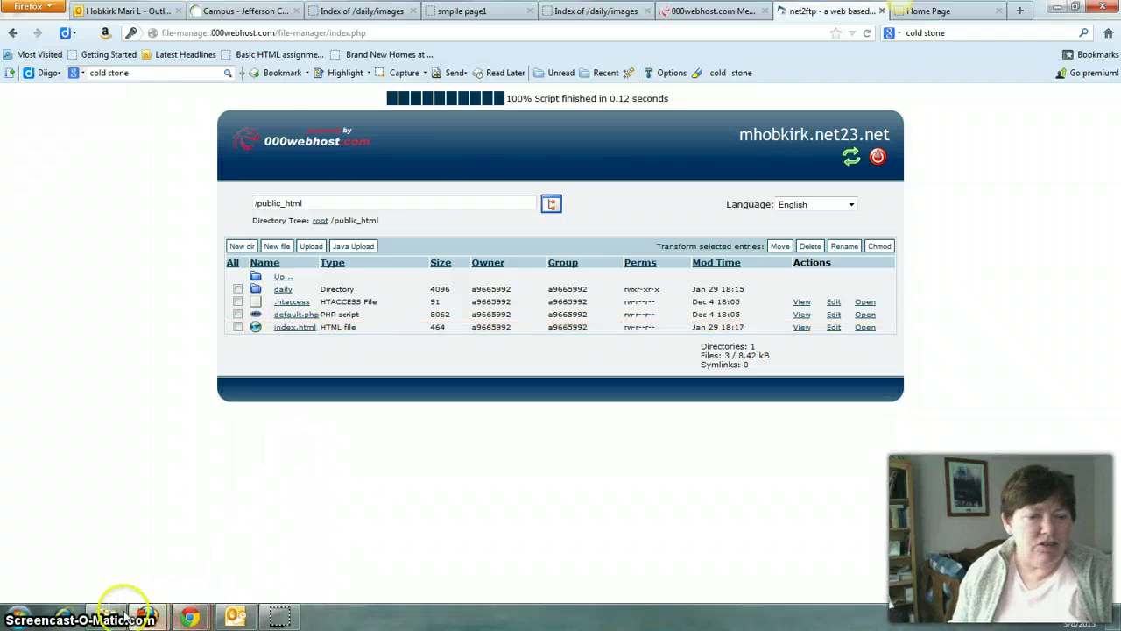
mouse_move(112, 613)
click(143, 556)
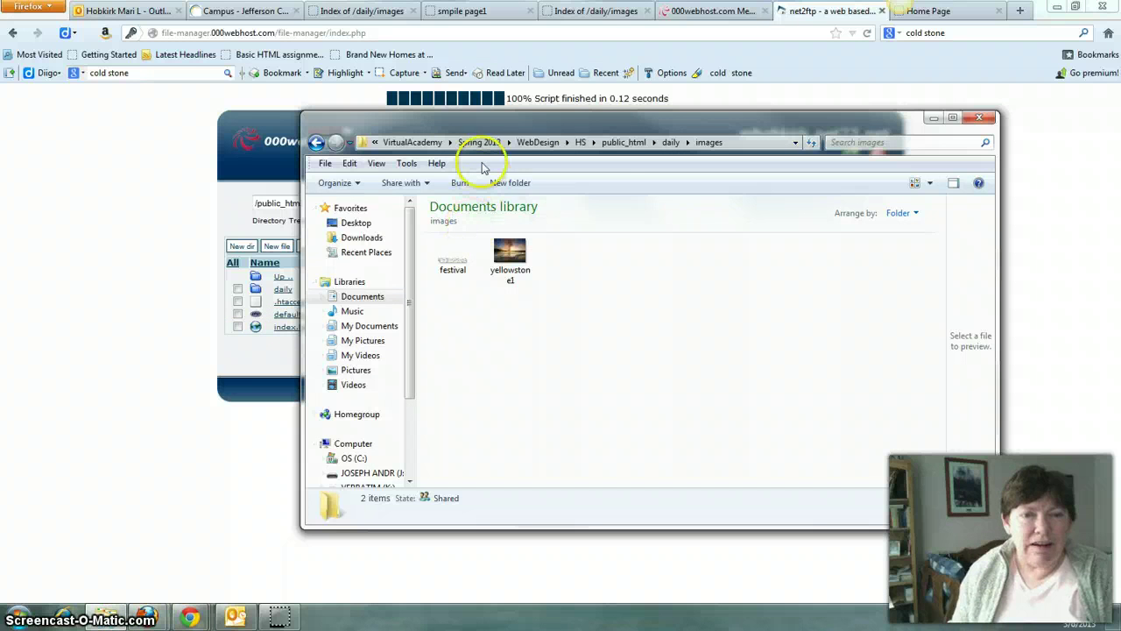
click(621, 150)
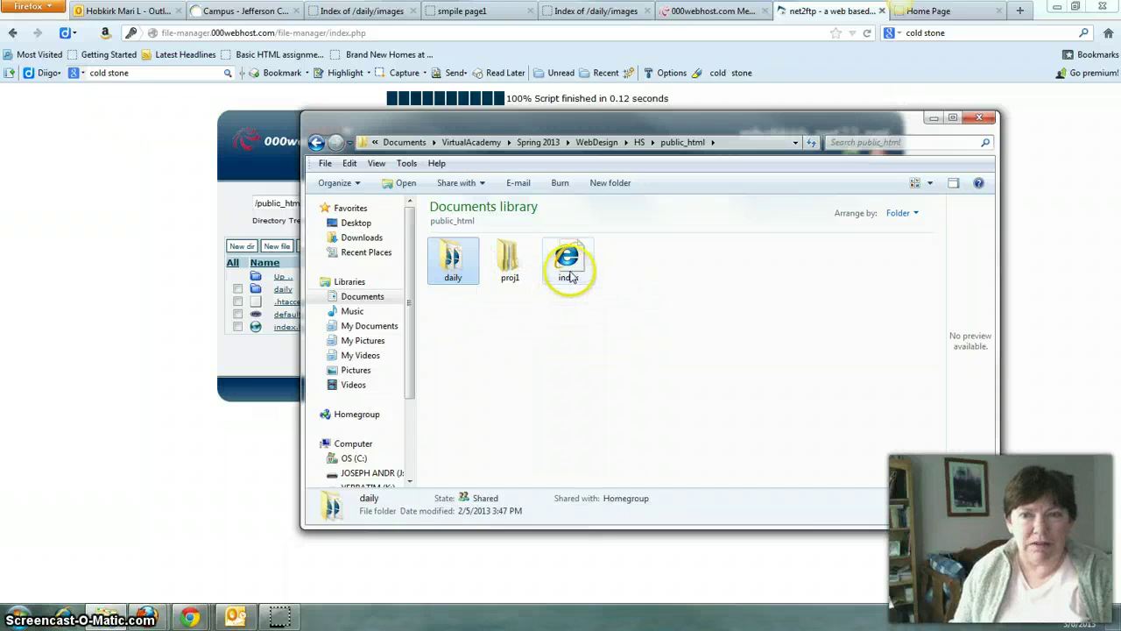
Return to the web file manager in Firefox and open the images folder inside public_html/daily to examine its files.
click(711, 11)
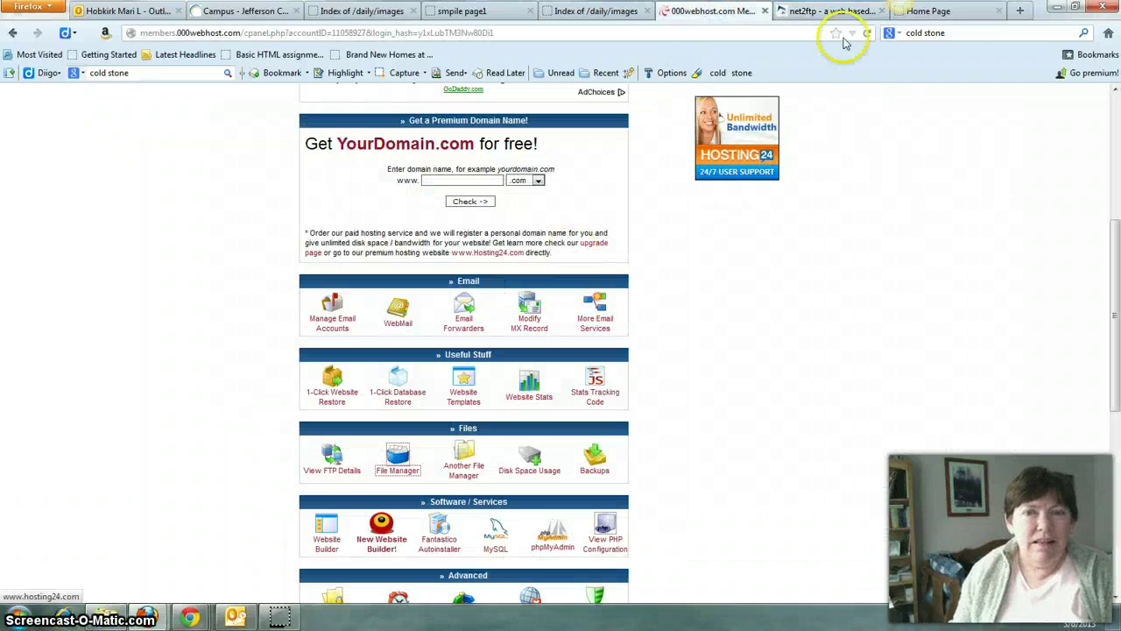
click(827, 12)
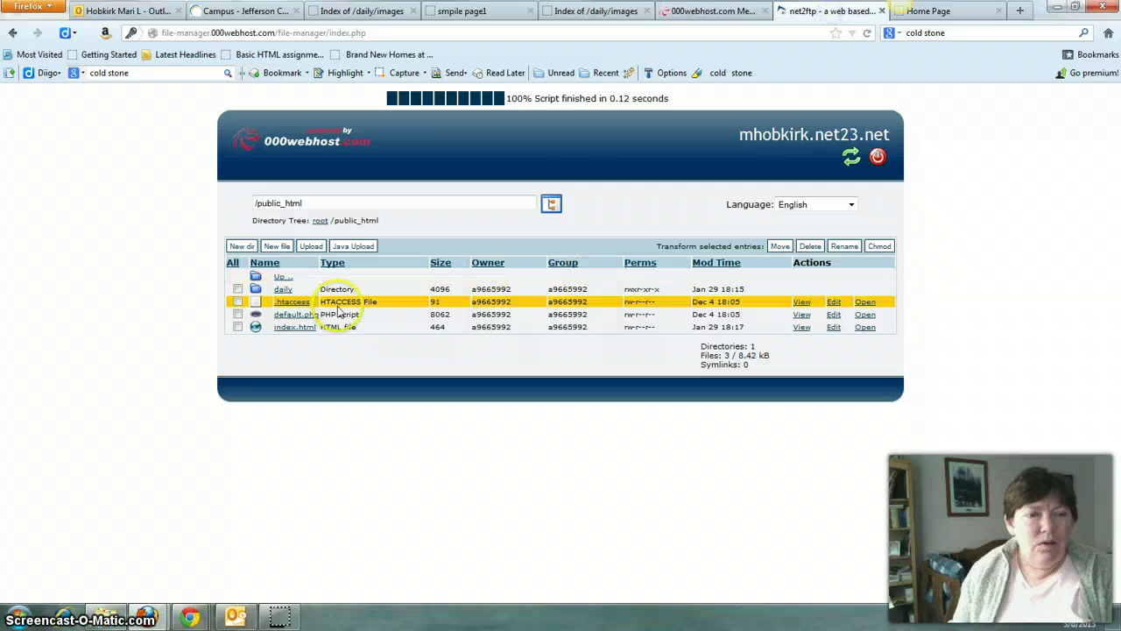
click(284, 289)
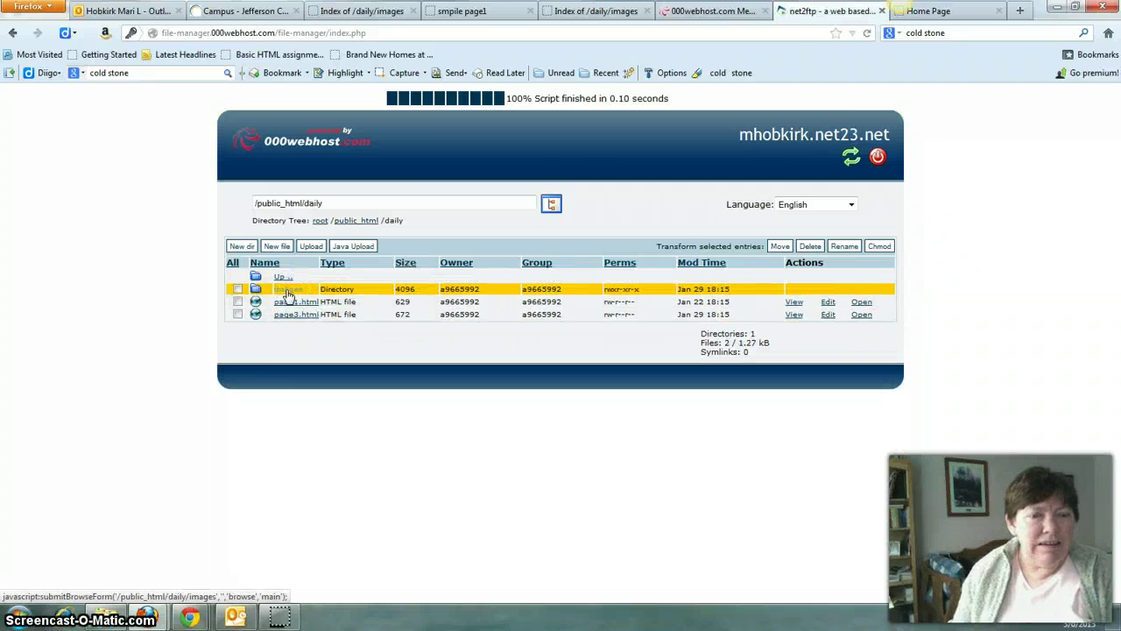
click(289, 292)
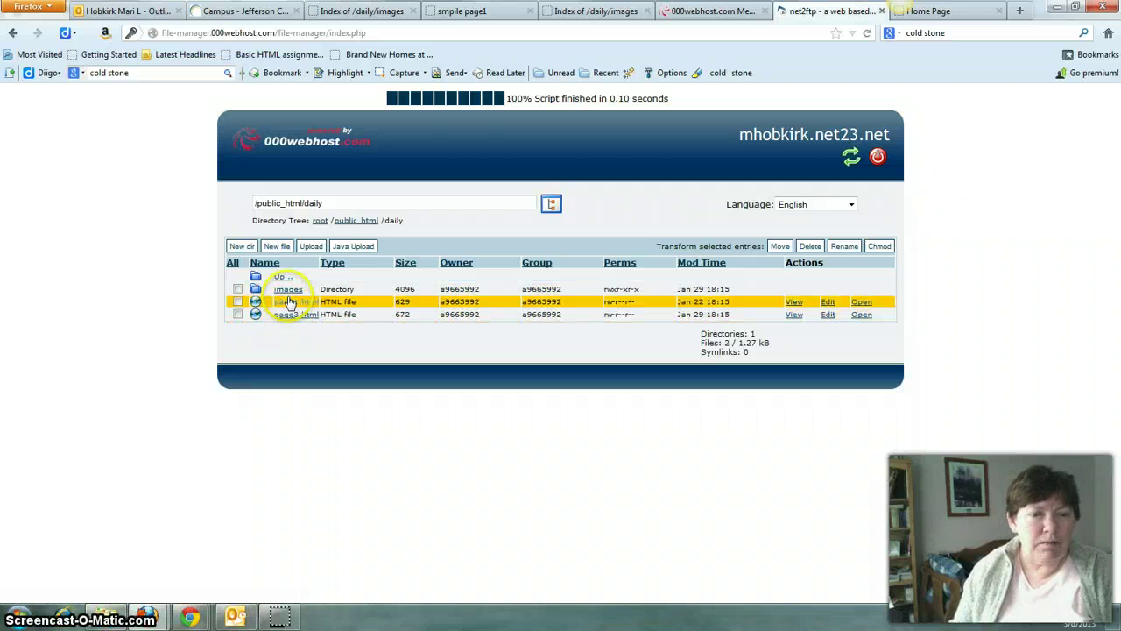
click(289, 290)
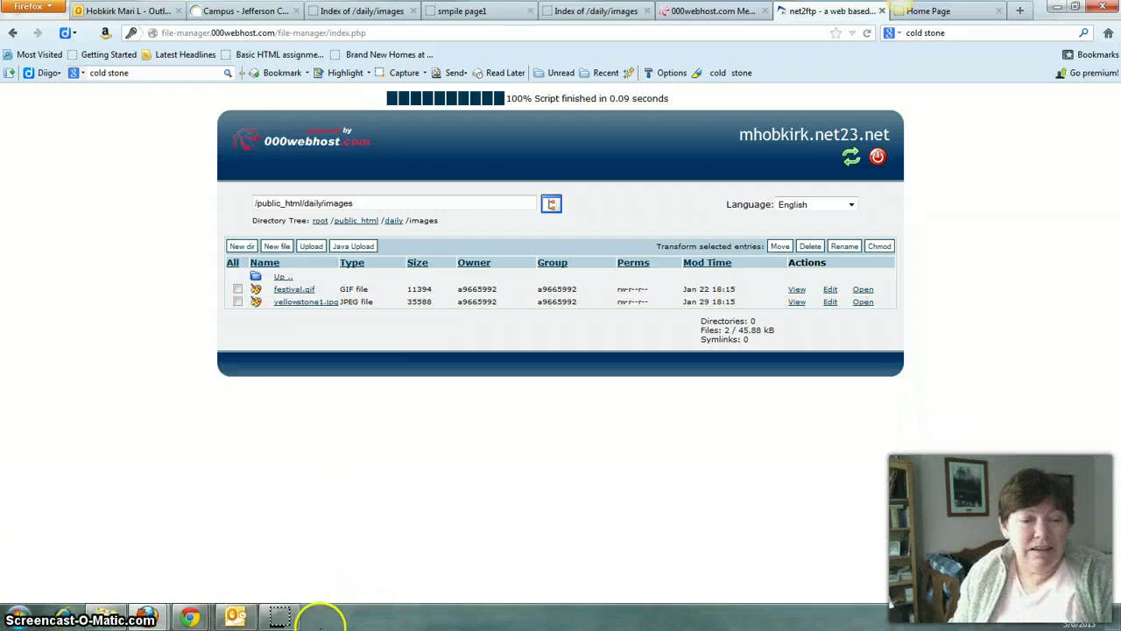
mouse_move(293, 622)
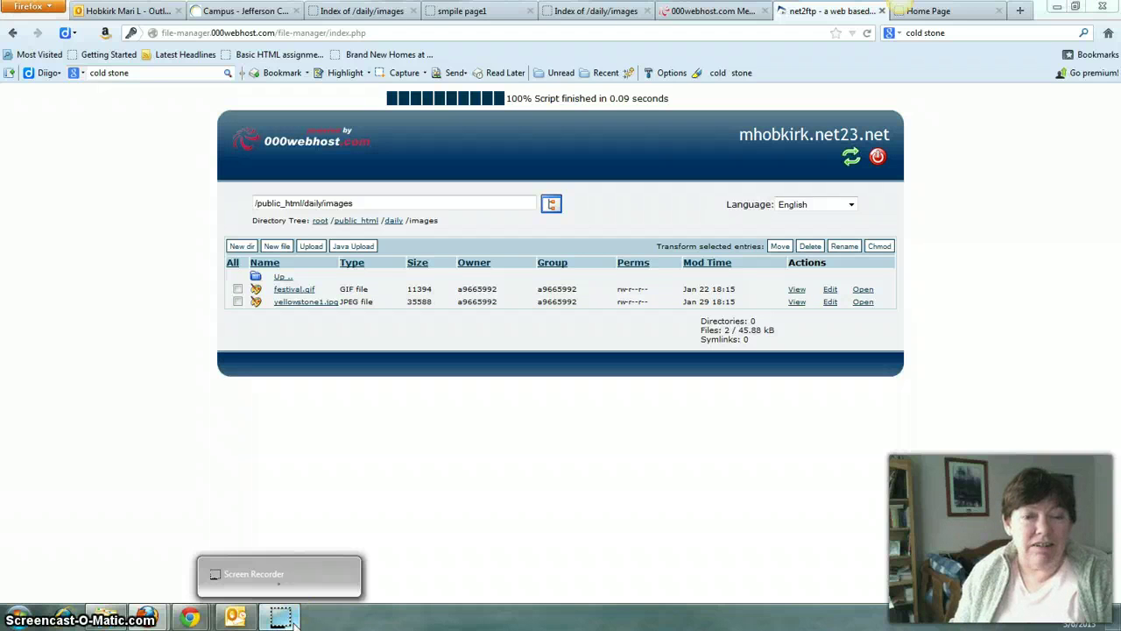